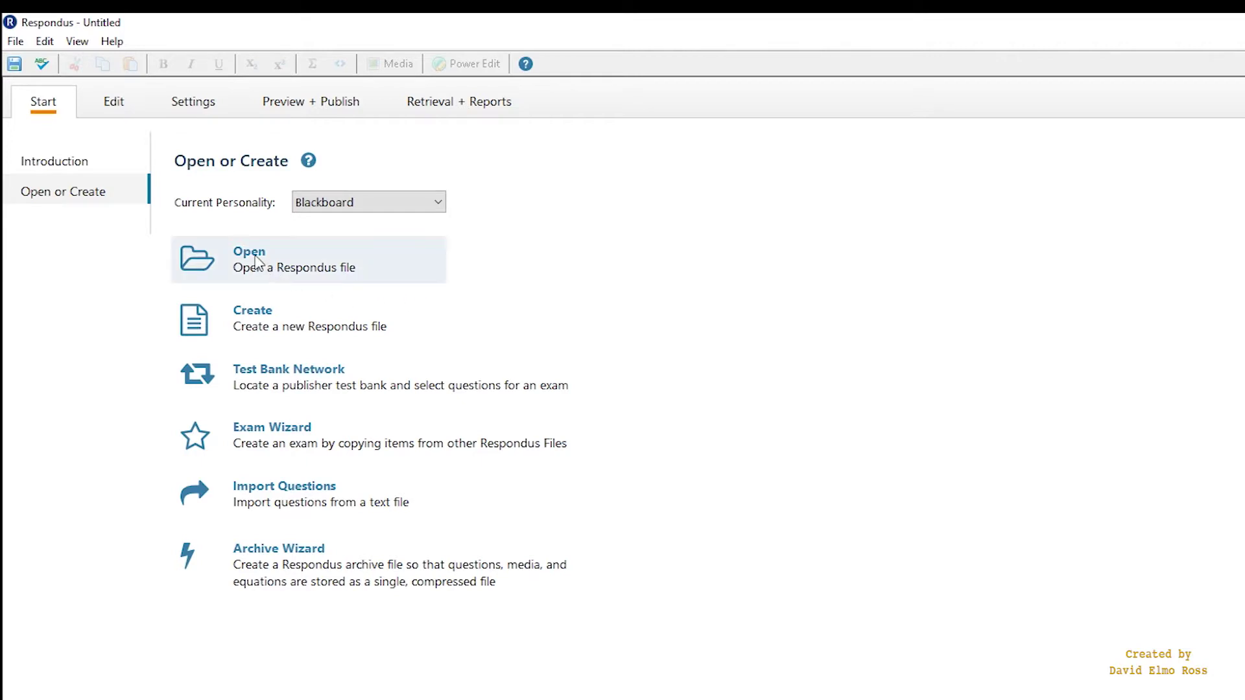
From the Open Respondus File dialog's Archive view, browse the computer for an archive file
click(256, 260)
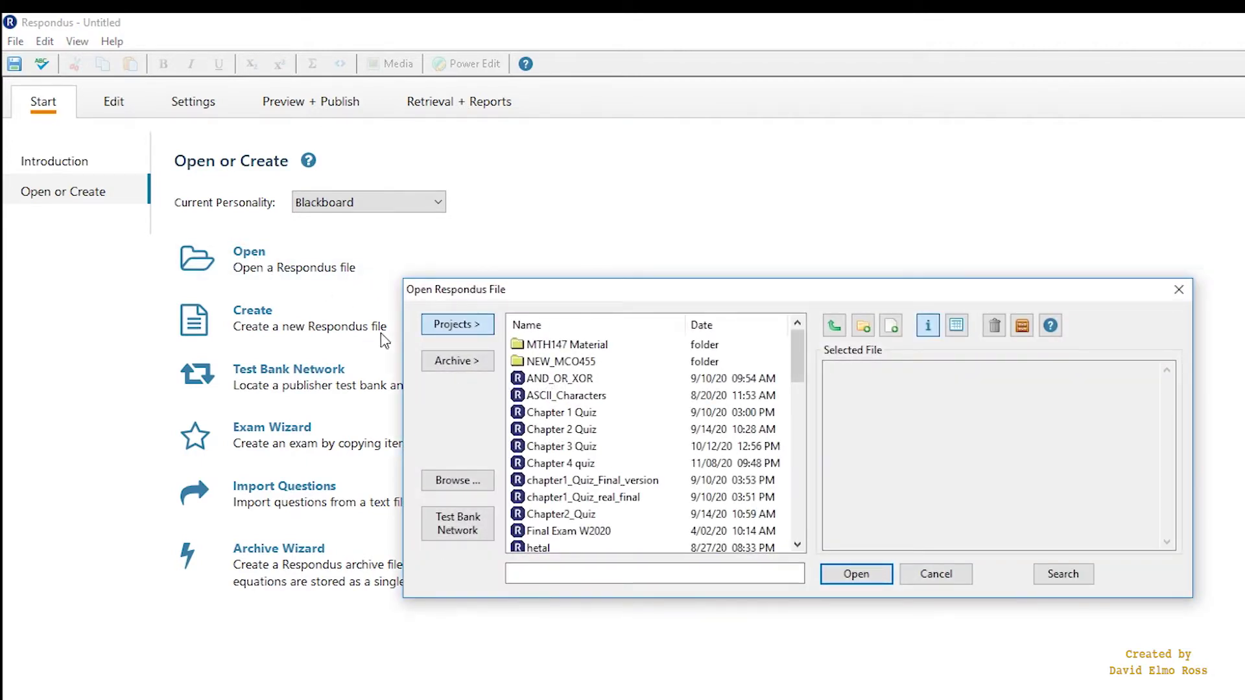
click(449, 365)
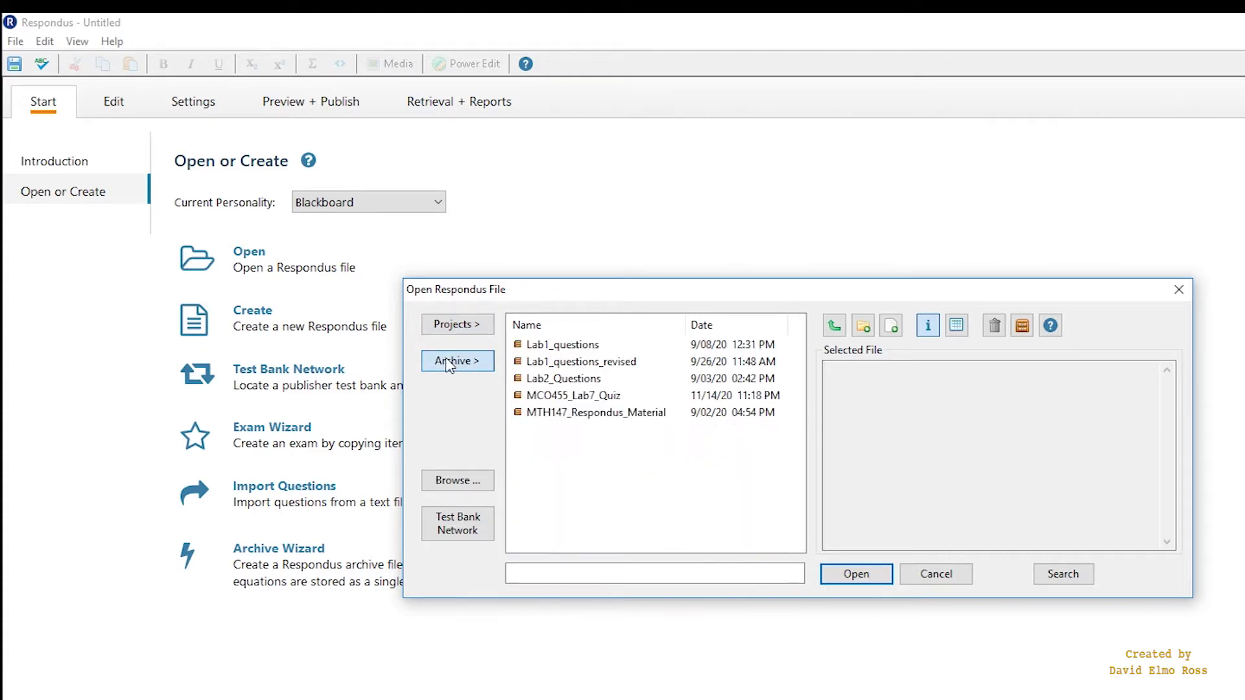
click(457, 481)
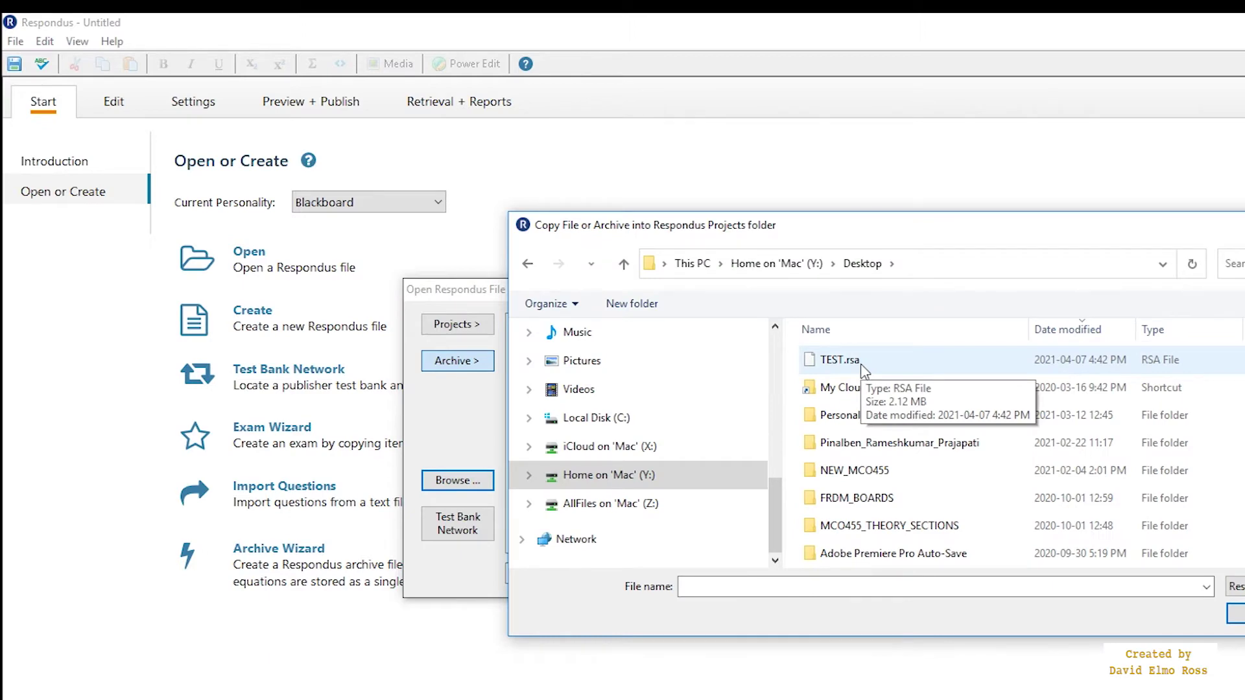
Restore the TEST.rsa archive from the Desktop under the new name TEST_DELETE_ME_PLEASE
click(863, 367)
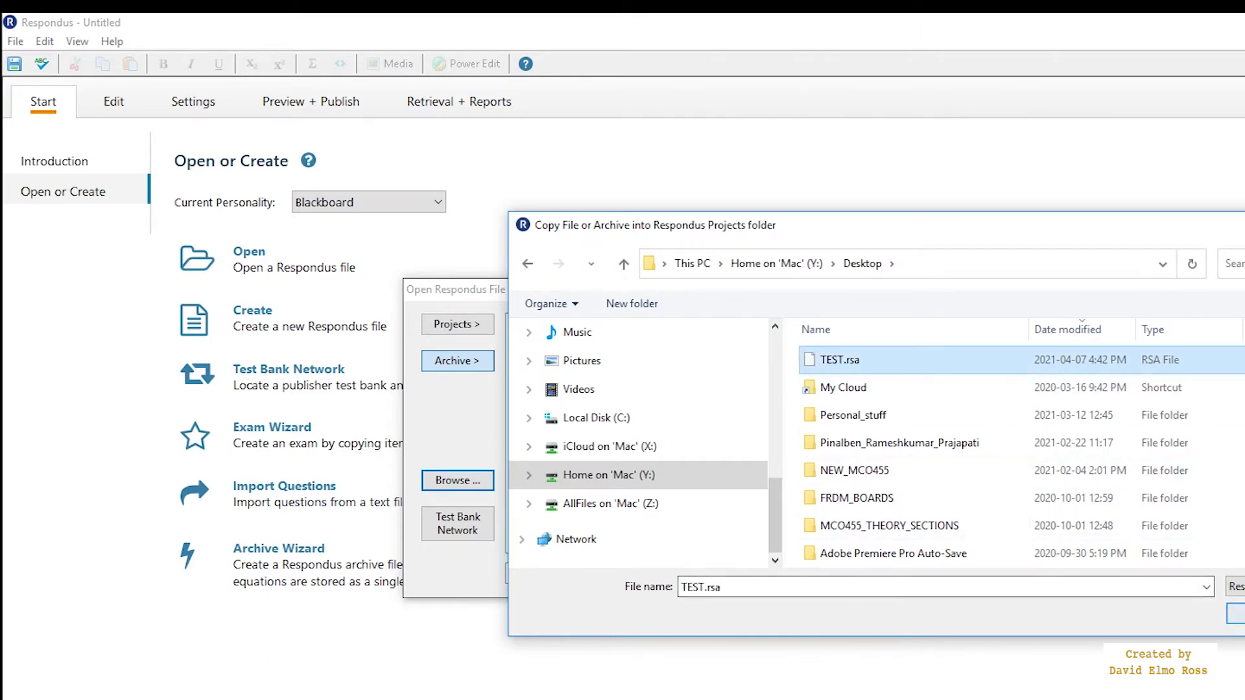
key(Return)
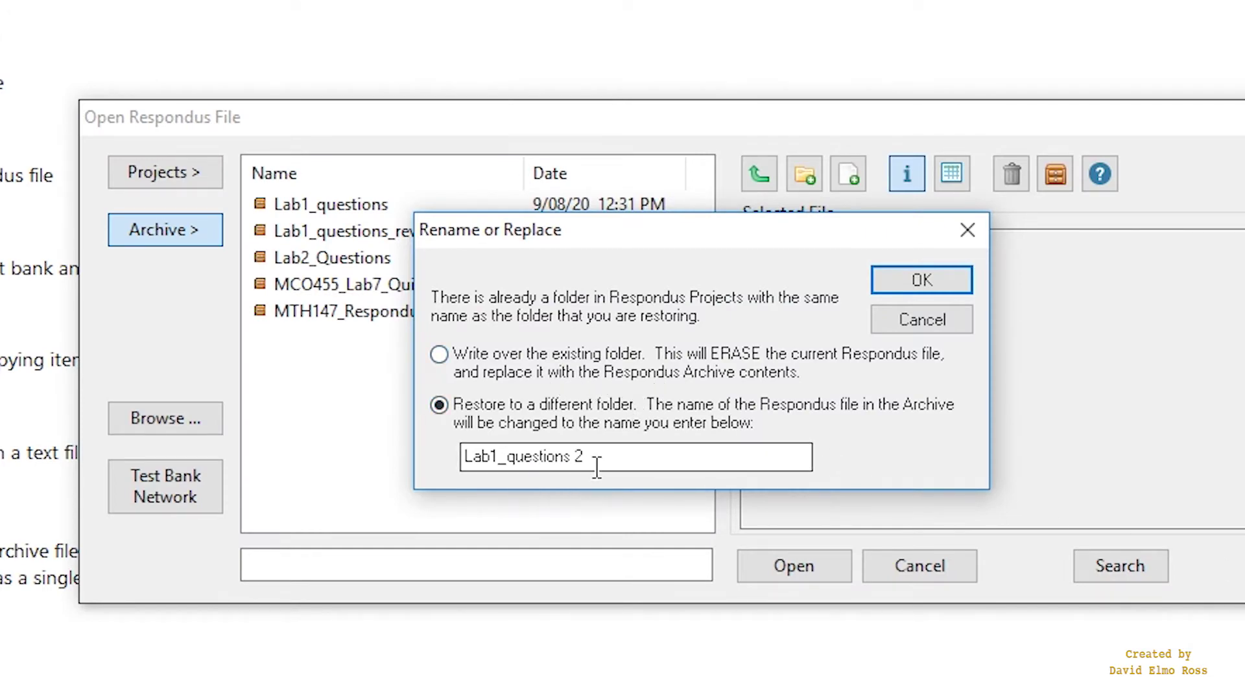
drag(598, 465, 457, 462)
text(TEST)
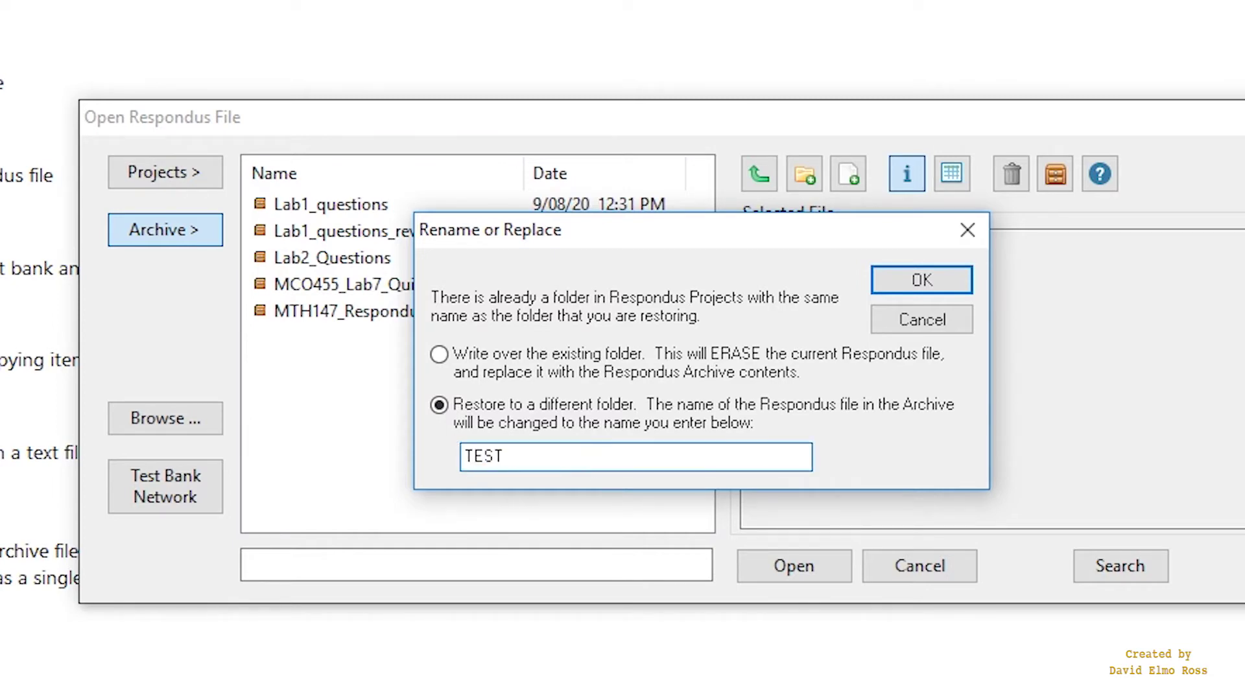
text(_DELETE_ME_PLEASE)
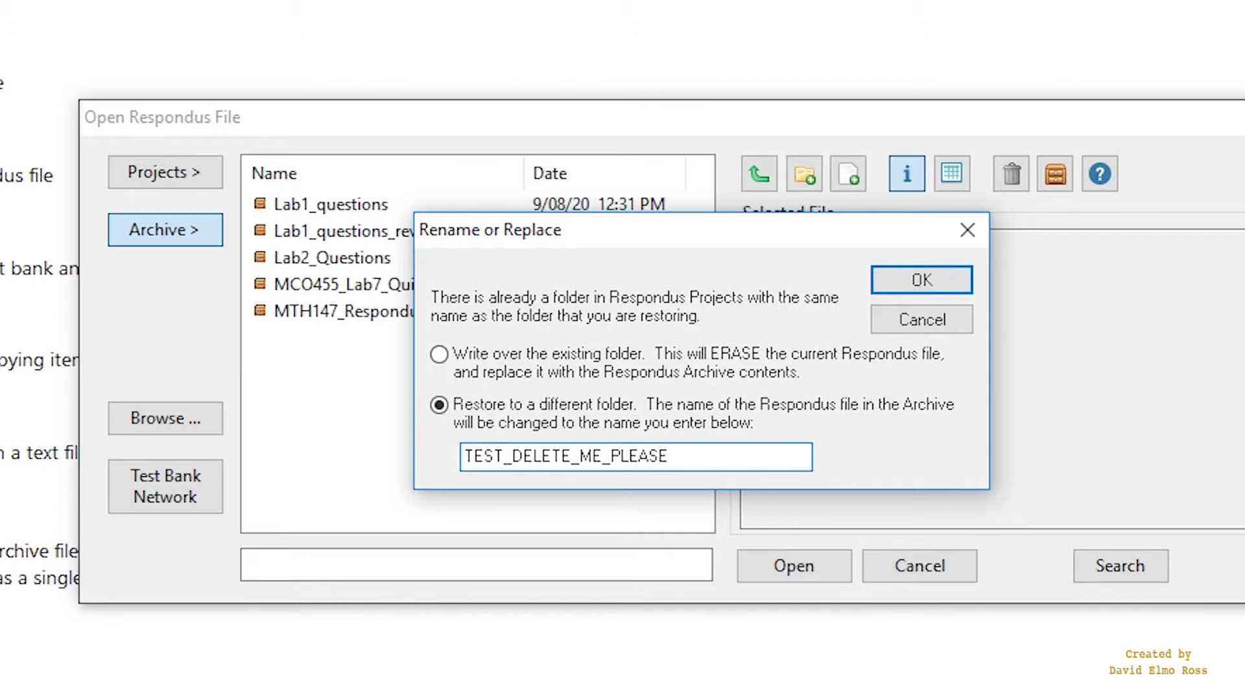
key(Return)
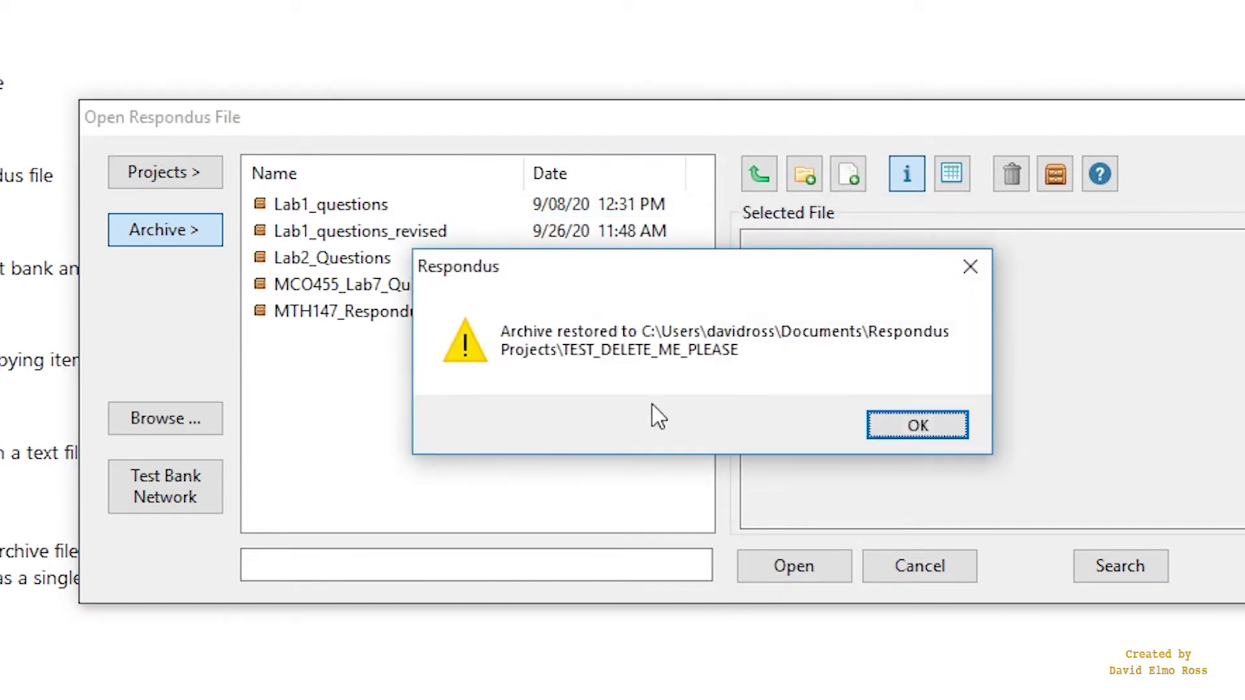
Dismiss the restore message and open the TEST_DELETE_ME_PLEASE project
click(934, 429)
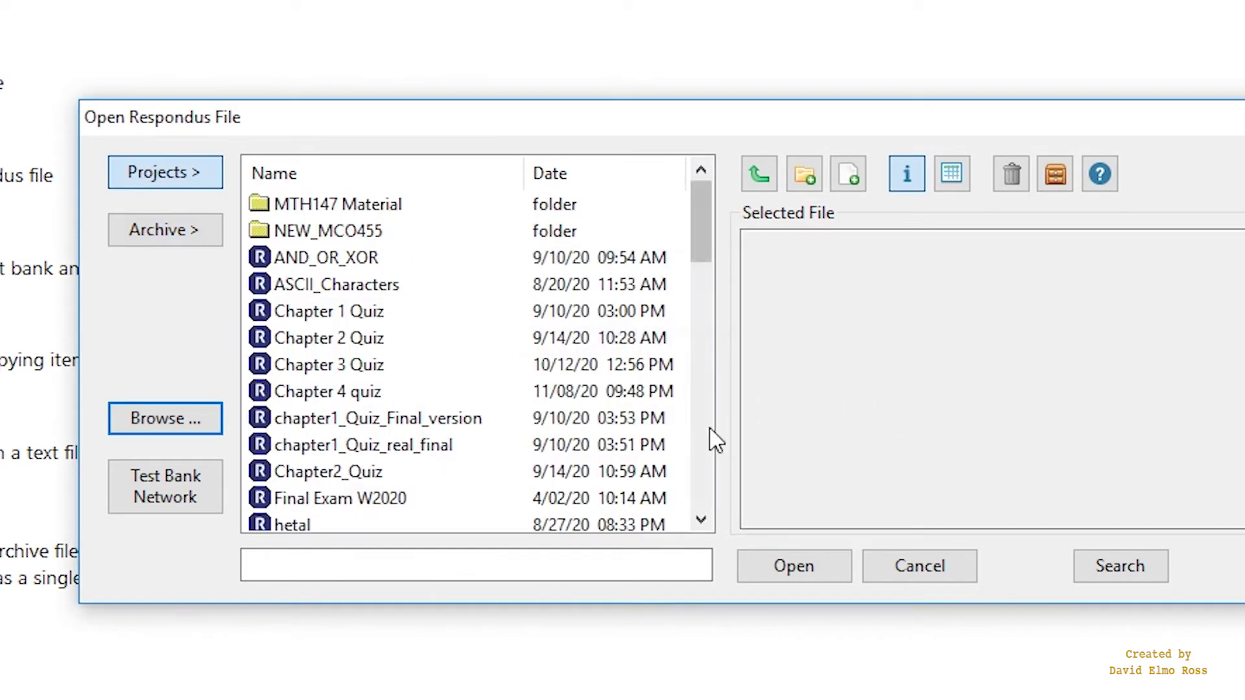
scroll(714, 437, down, 4)
scroll(713, 441, down, 4)
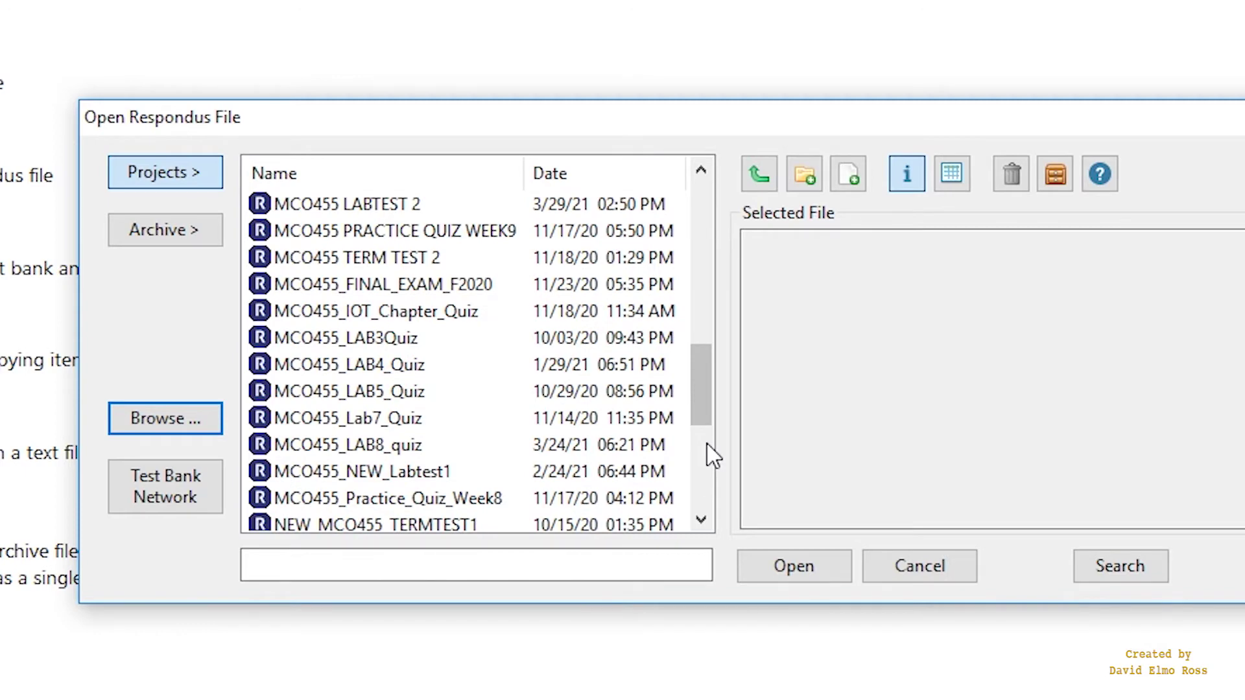
scroll(710, 448, down, 4)
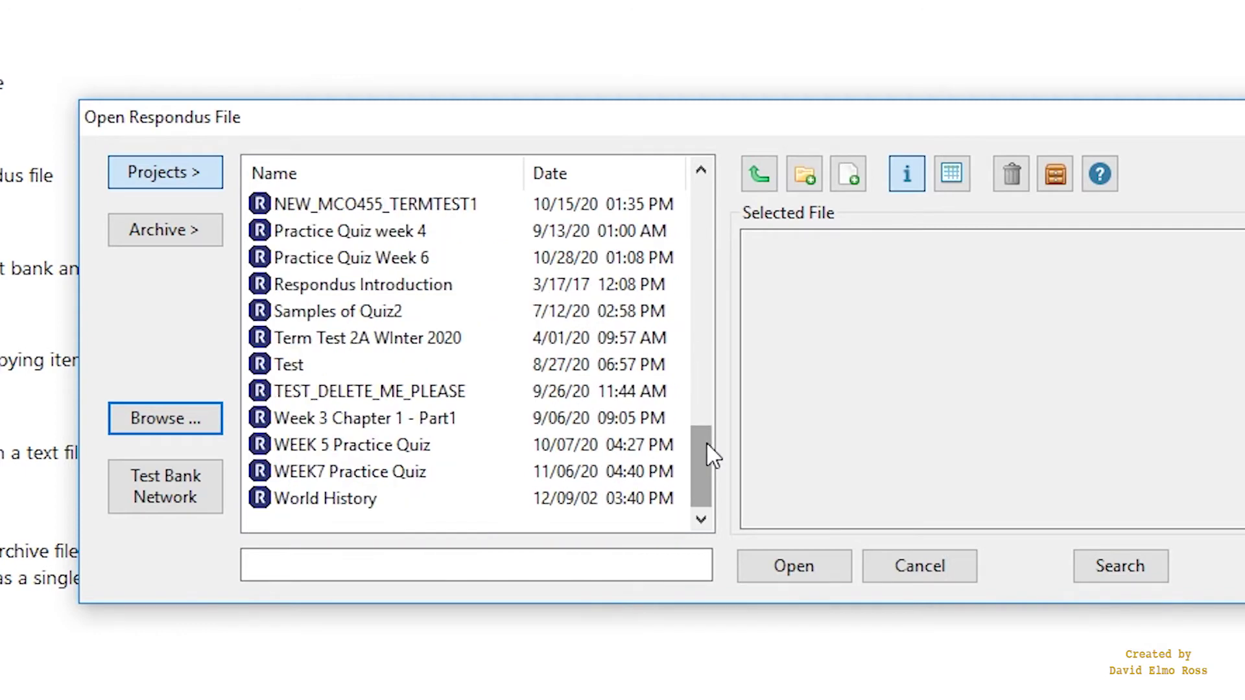
click(448, 395)
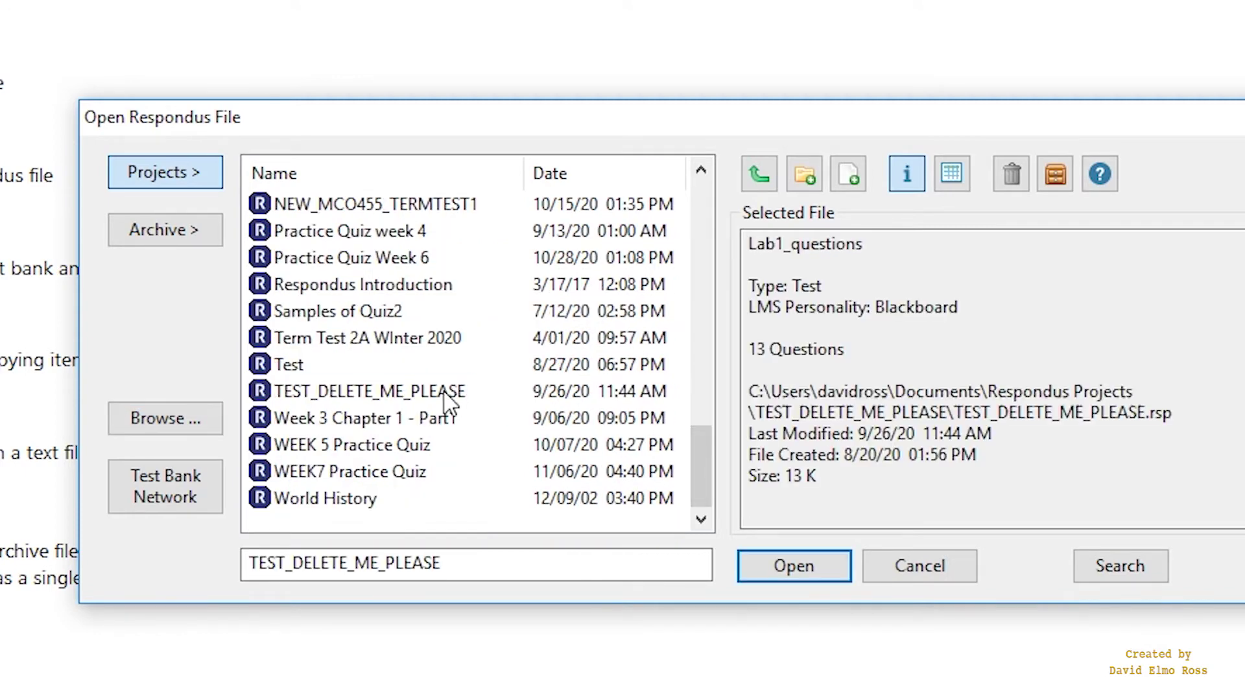
click(788, 569)
Review the test's Random Blocks setup under Settings, then close it
click(356, 109)
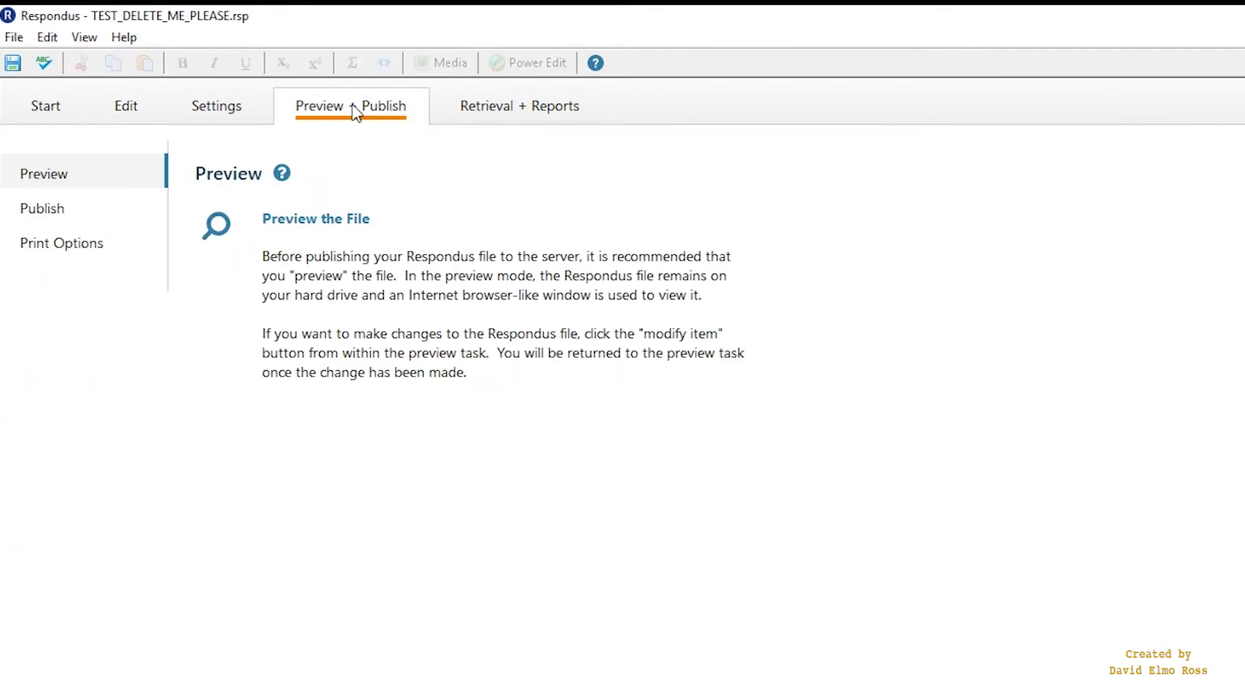
click(243, 107)
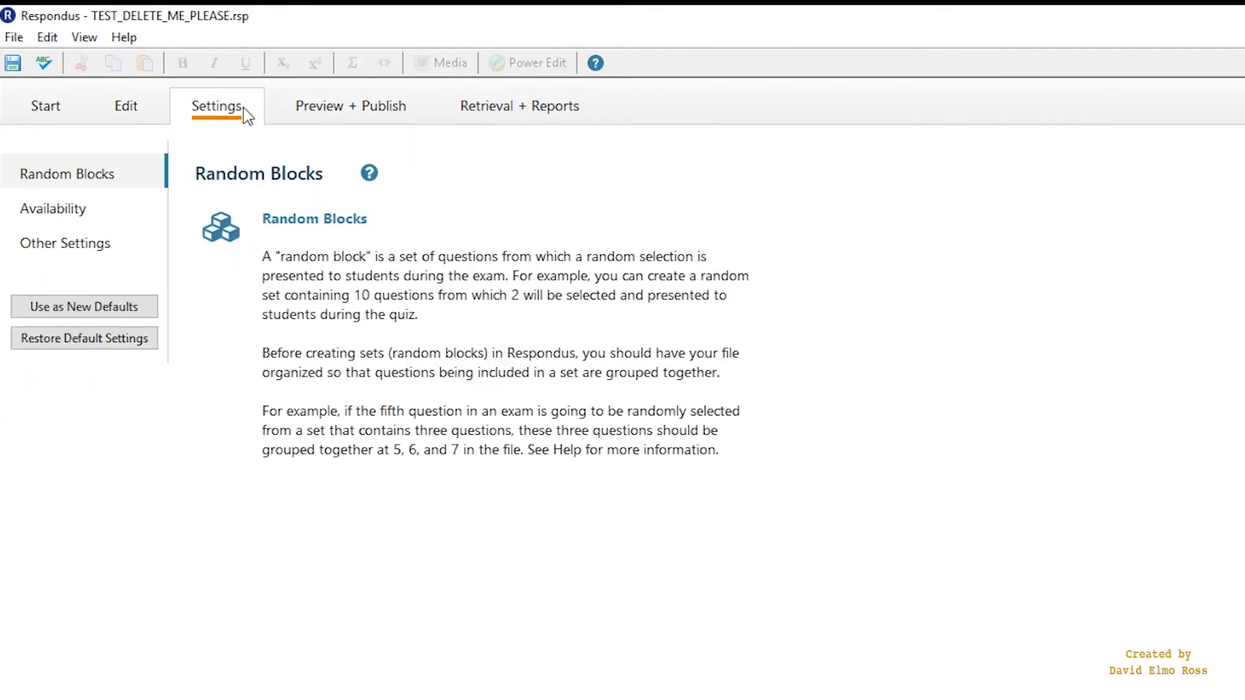
click(514, 330)
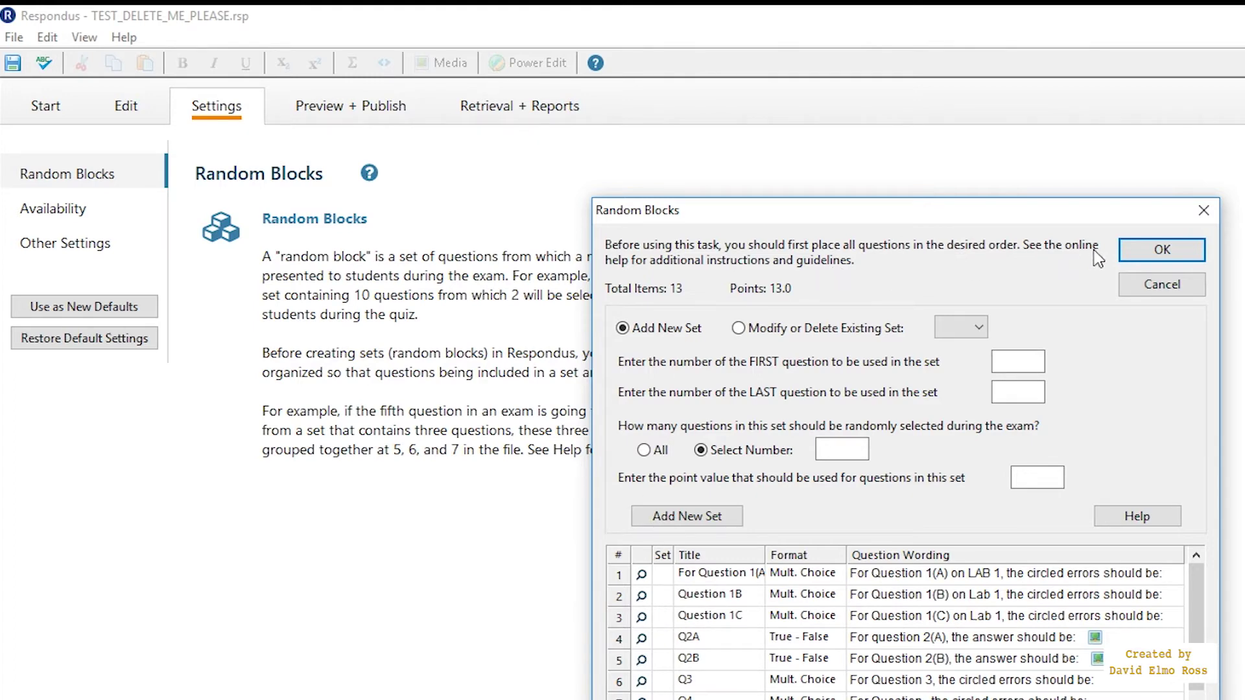
click(1139, 250)
Start the Blackboard Publish Wizard and choose batch publishing to multiple courses
click(386, 110)
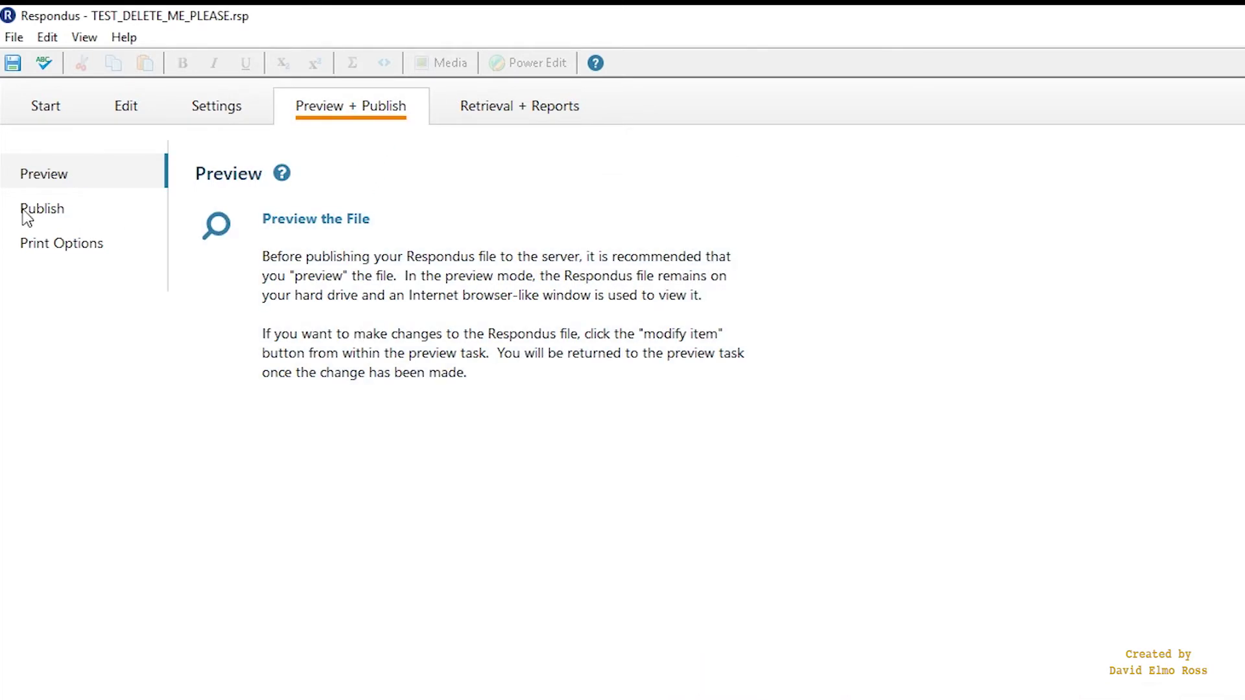
click(22, 210)
click(296, 217)
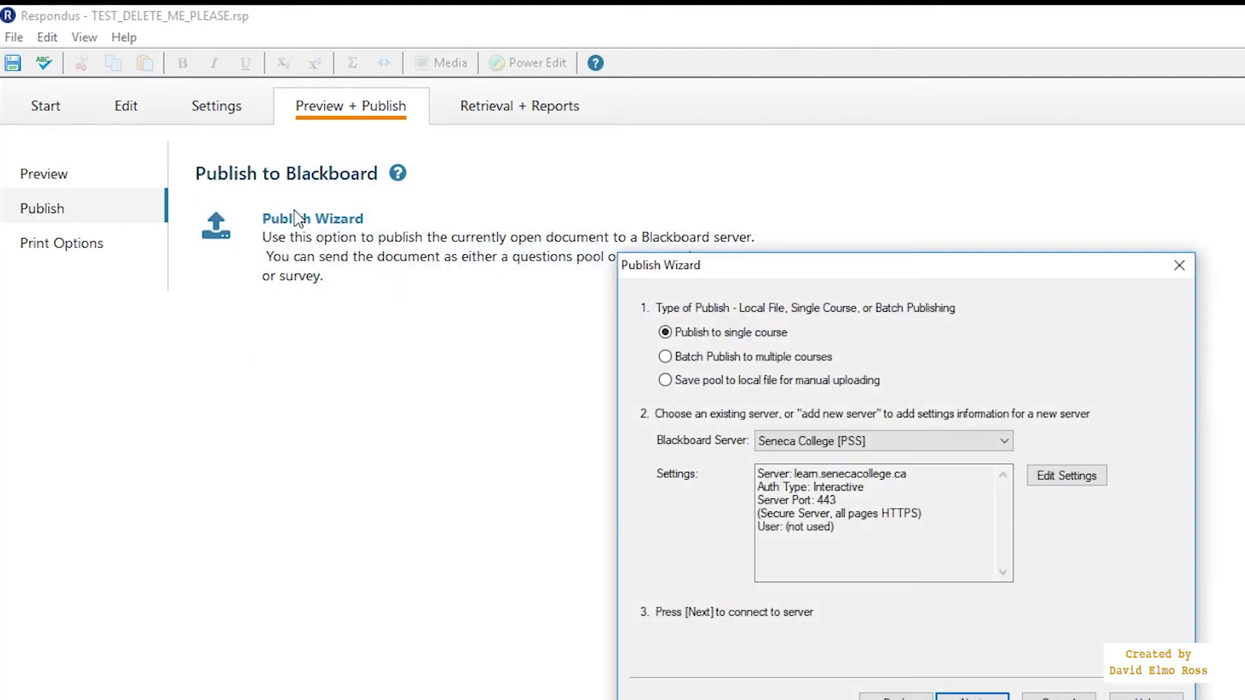
click(666, 357)
click(981, 698)
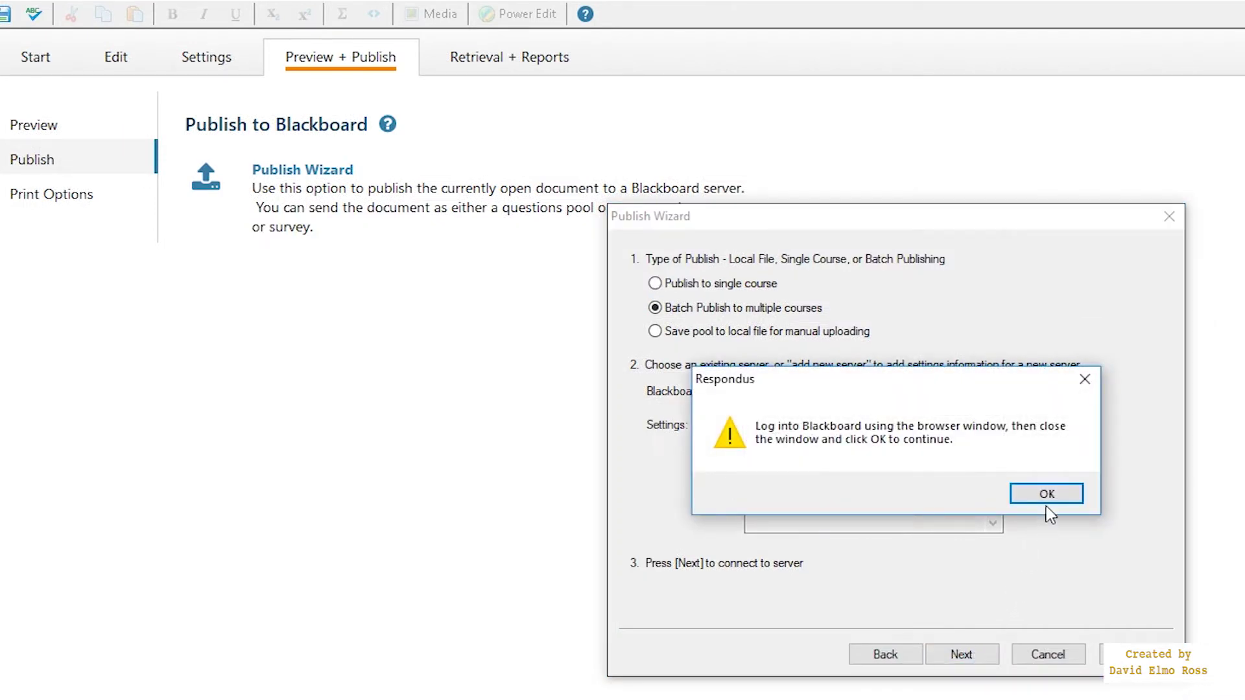
Sign in to Blackboard, accepting the privacy terms, then close the sign-in window
click(1050, 495)
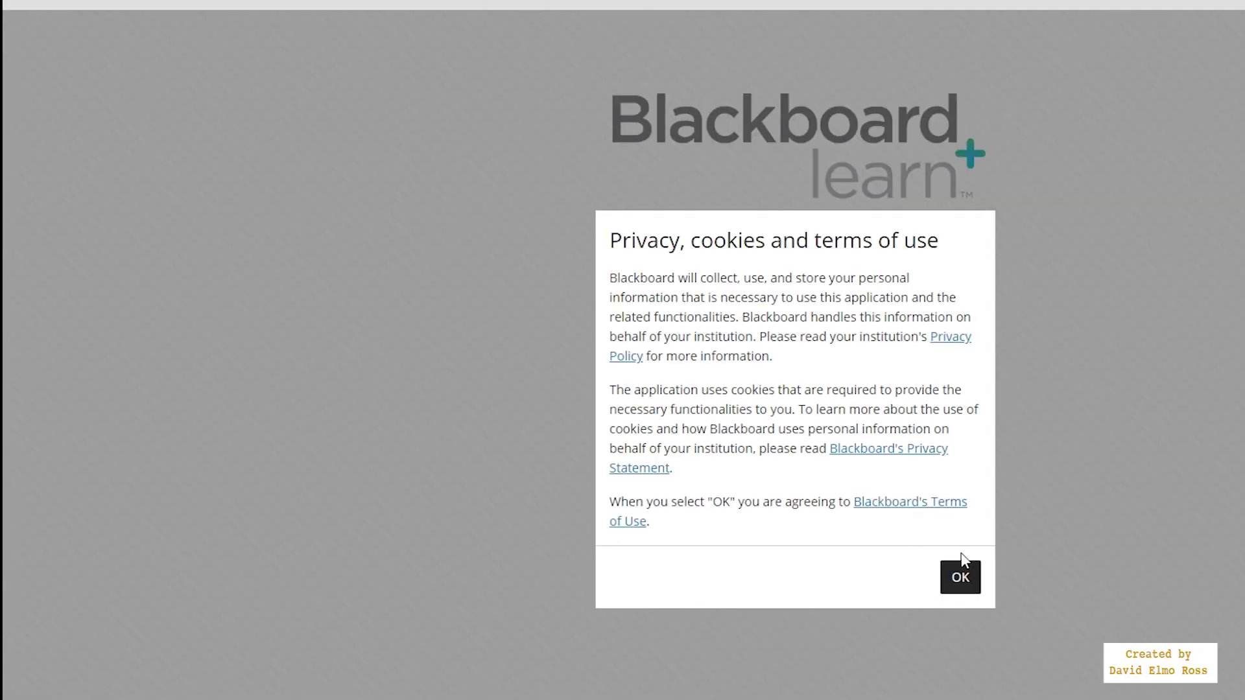
click(963, 575)
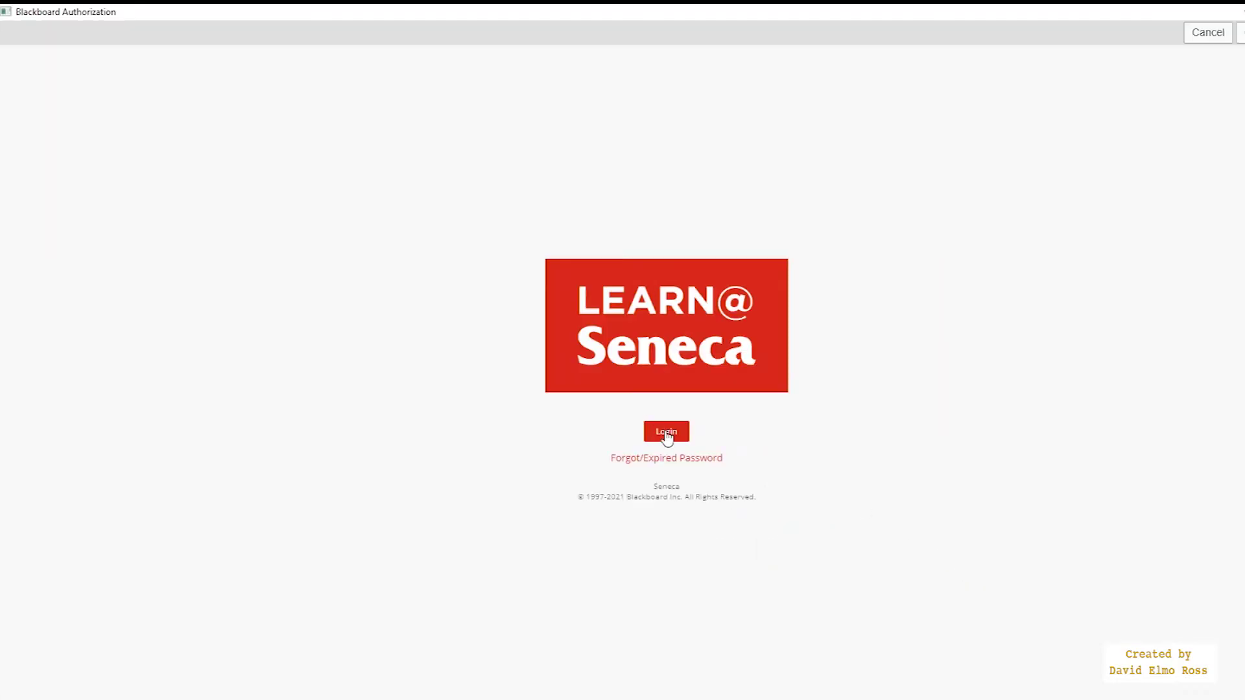
click(667, 433)
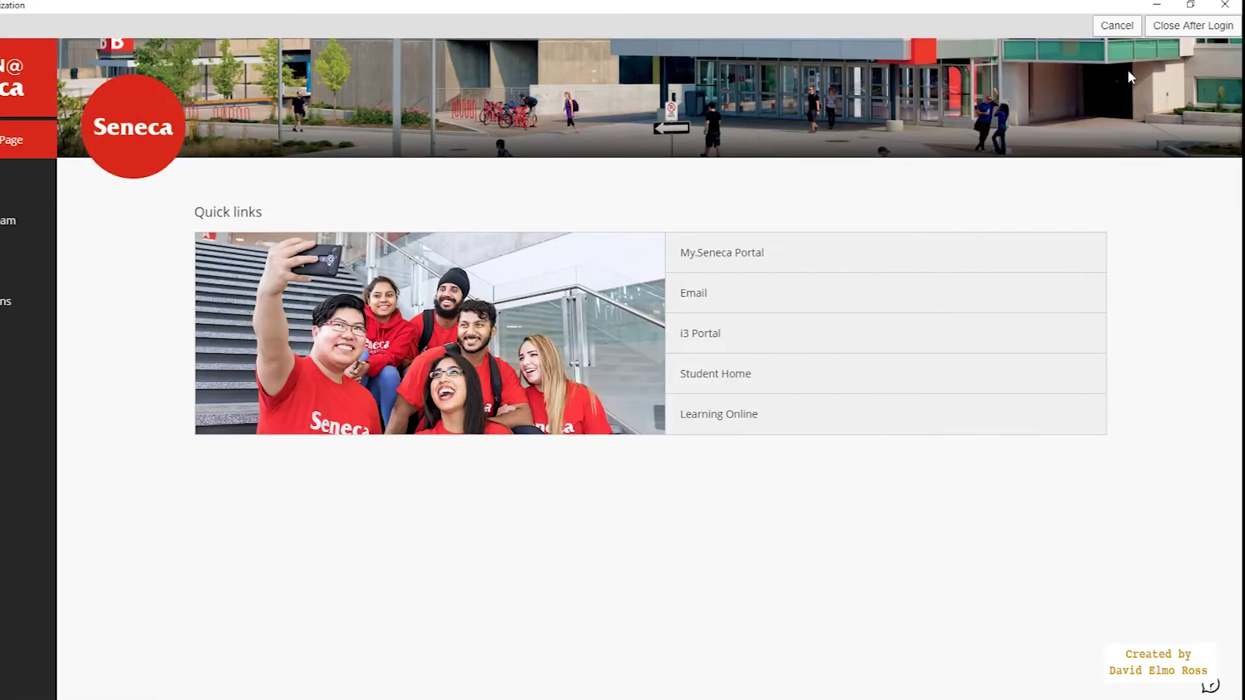
click(1185, 26)
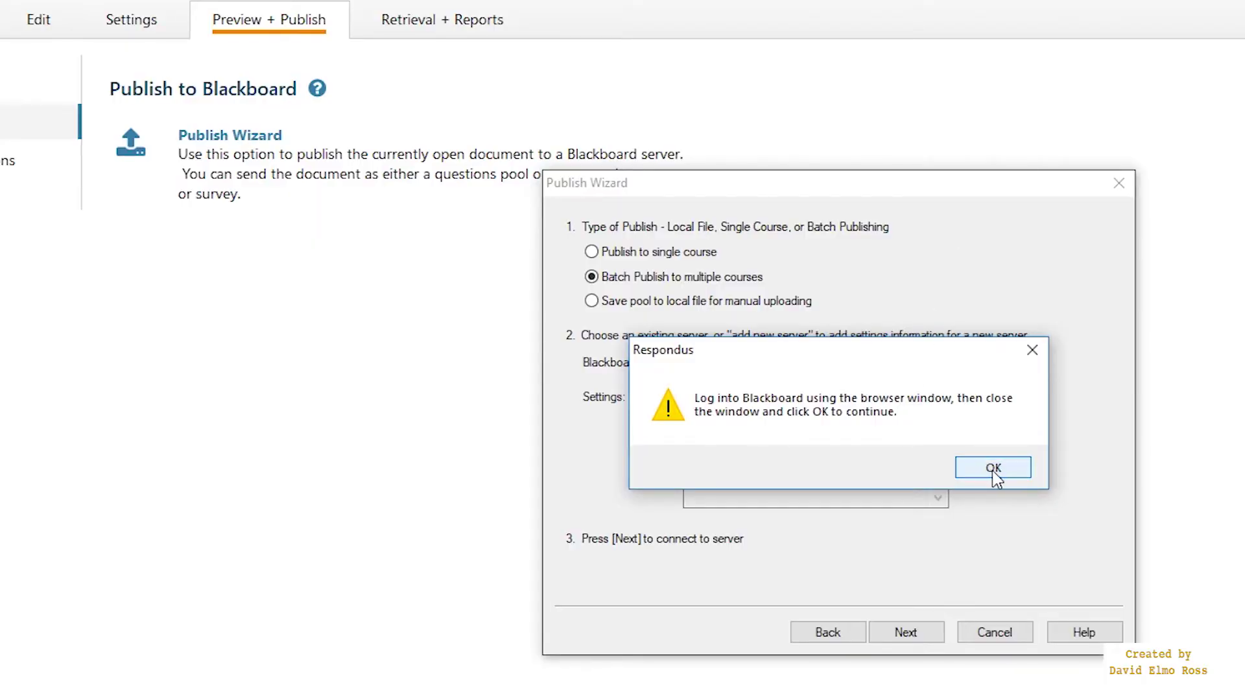
Confirm the login and check the NBBL, NCCL and NAAL Microcontroller Concepts sections for publishing
click(990, 468)
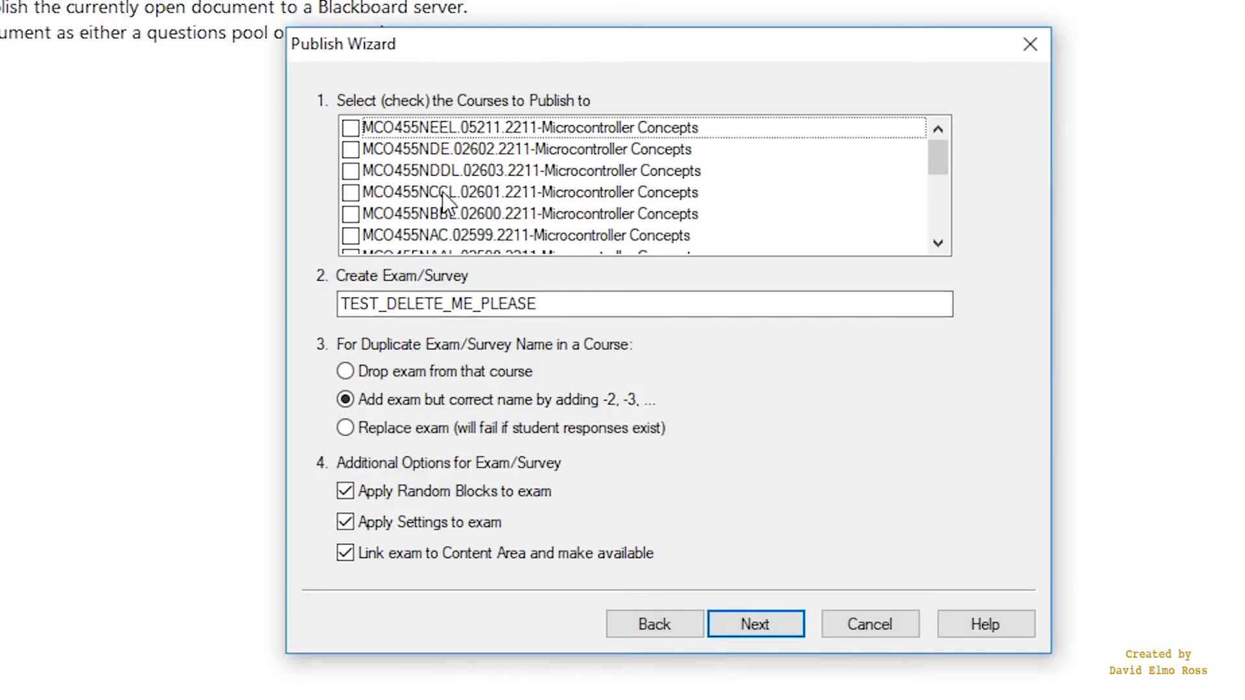
click(351, 129)
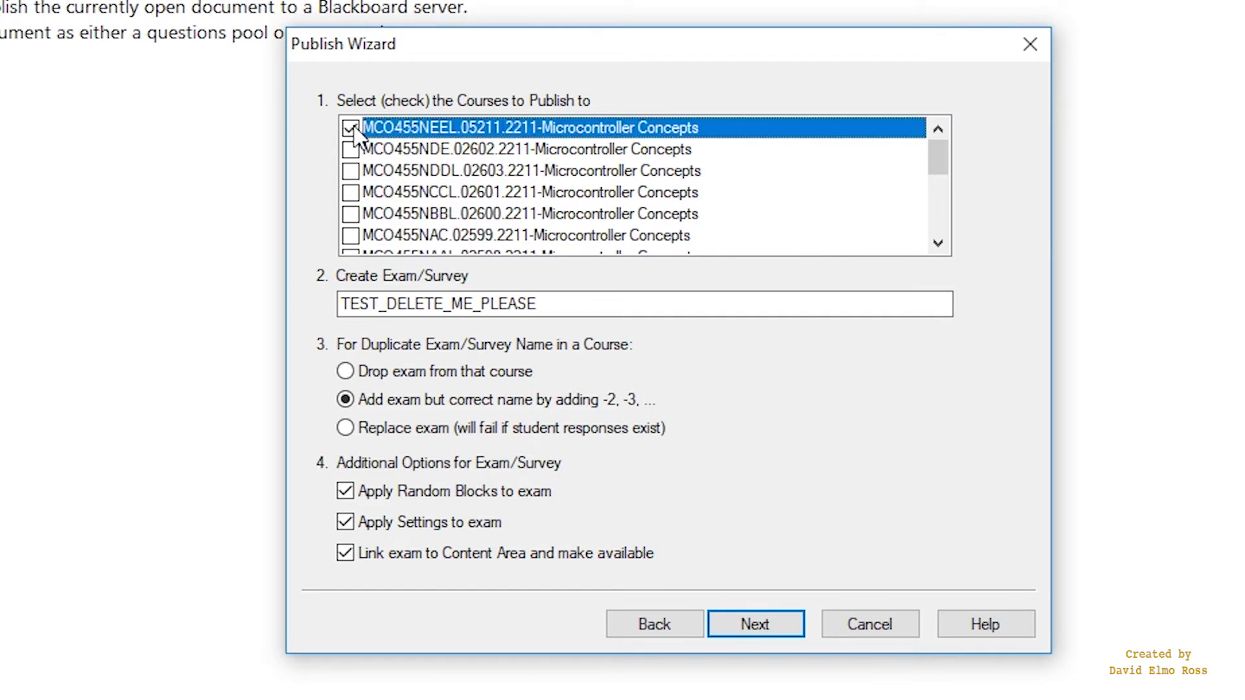
click(351, 171)
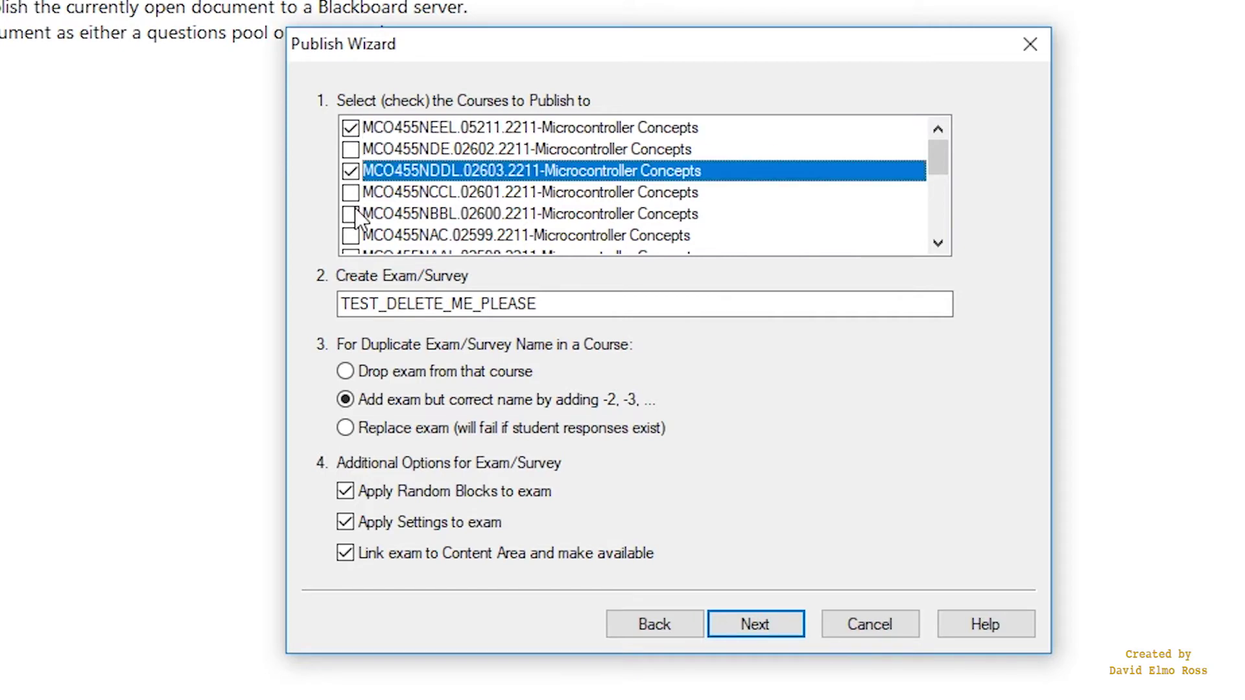
click(351, 214)
click(351, 193)
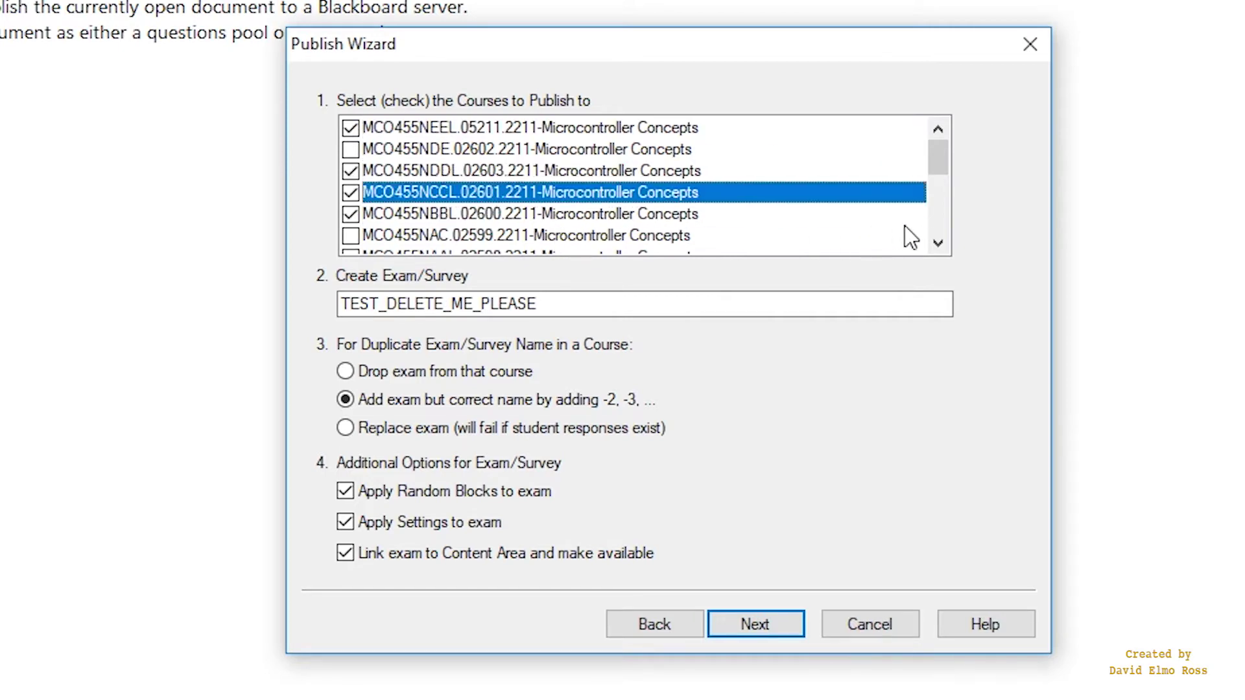
click(939, 242)
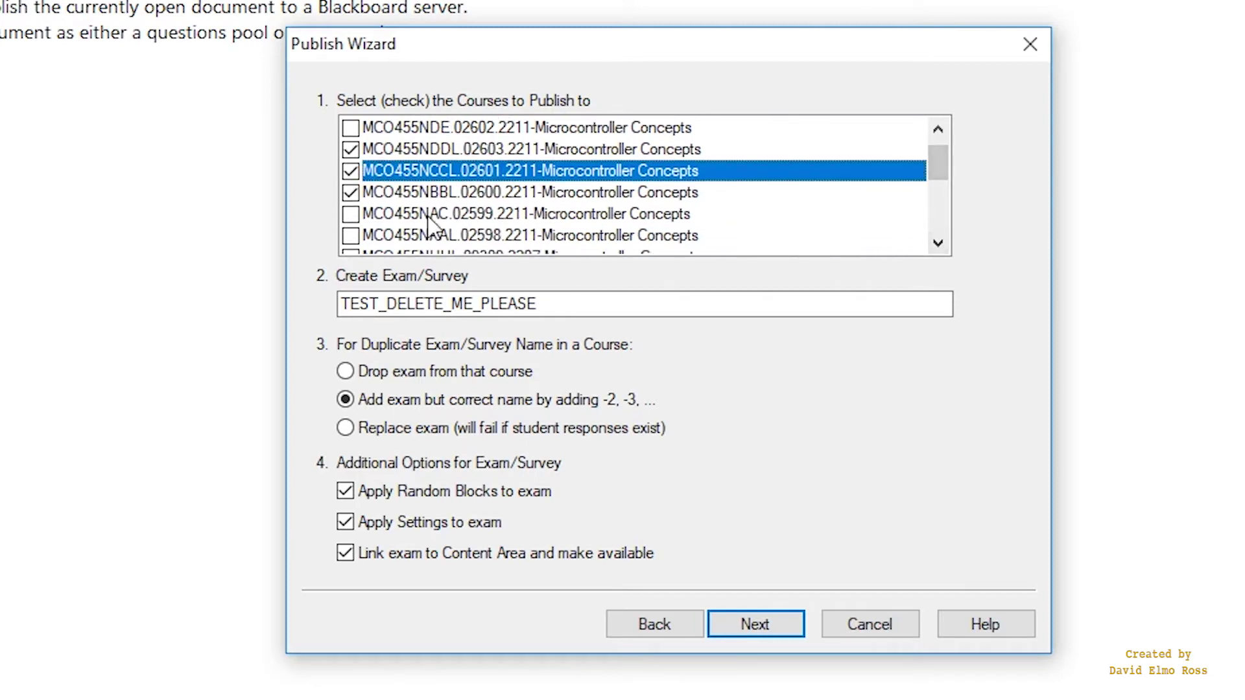
click(352, 234)
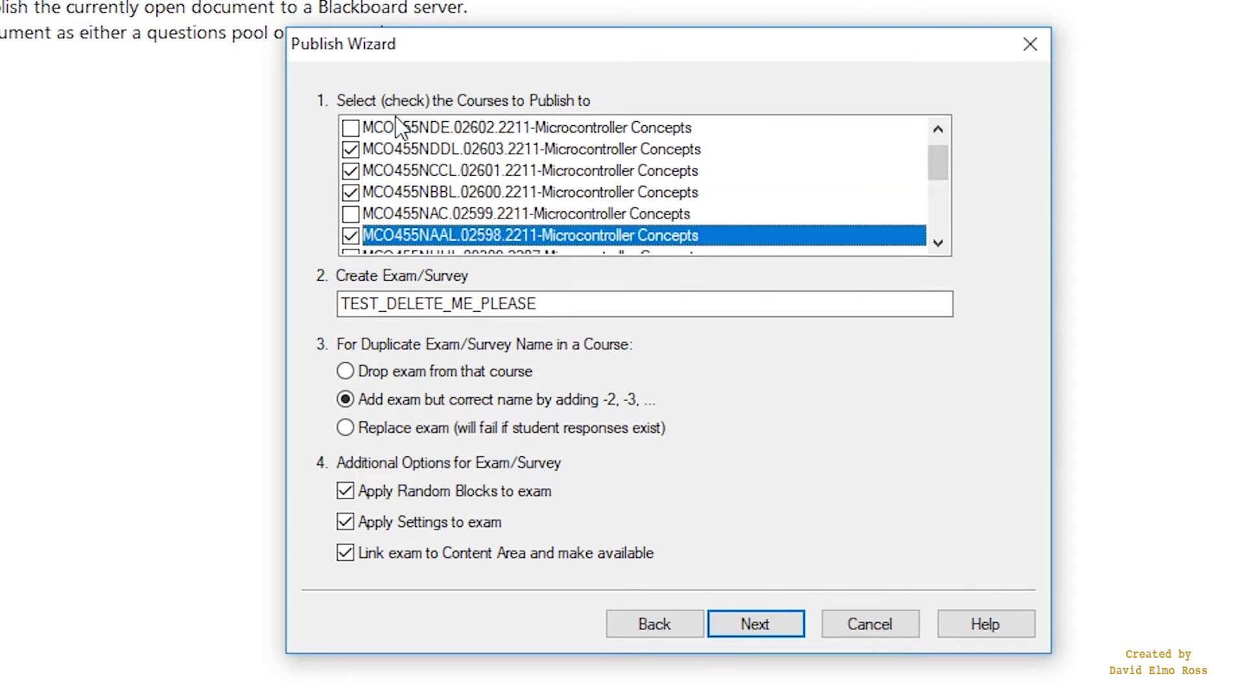
click(787, 619)
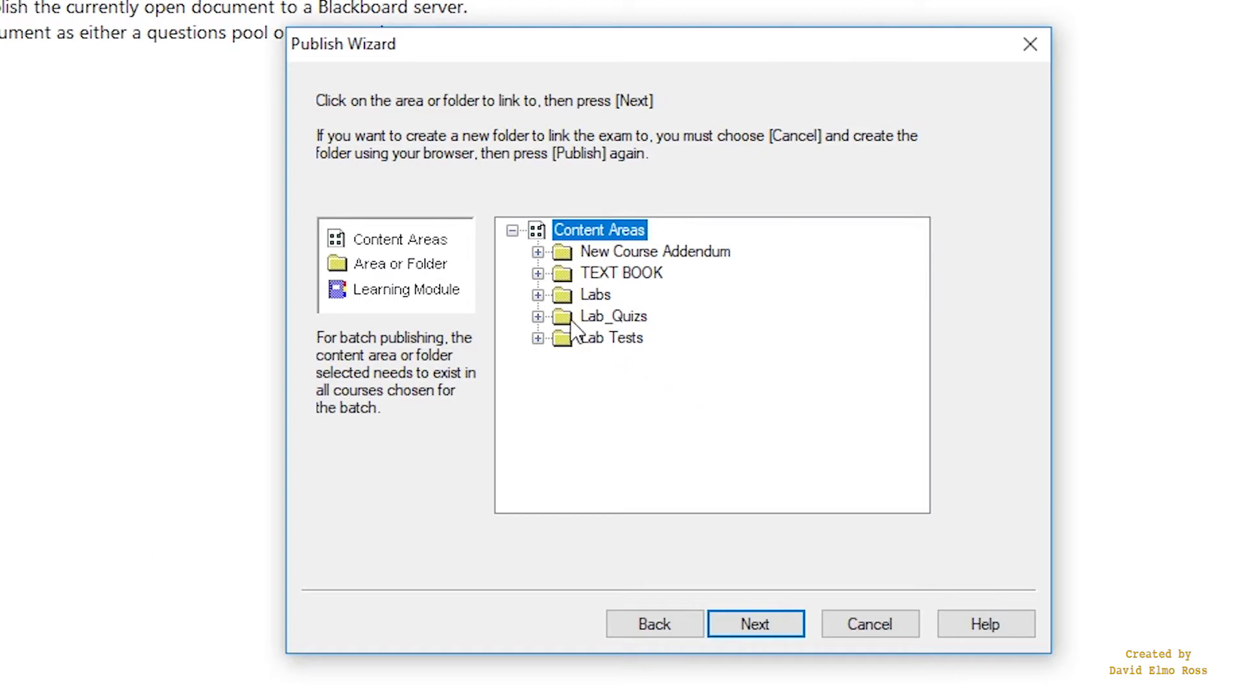
Expand Lab_Quizs and pick its Lab1 Questions folder as the exam's link location
click(538, 317)
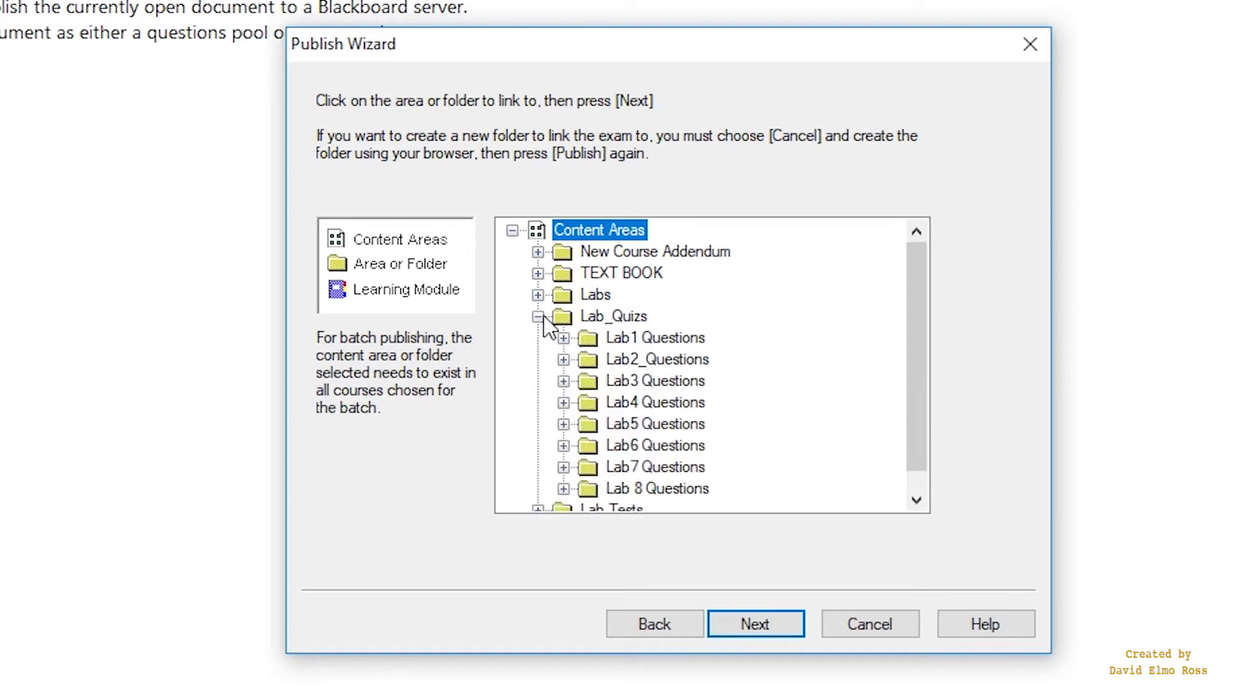
click(657, 338)
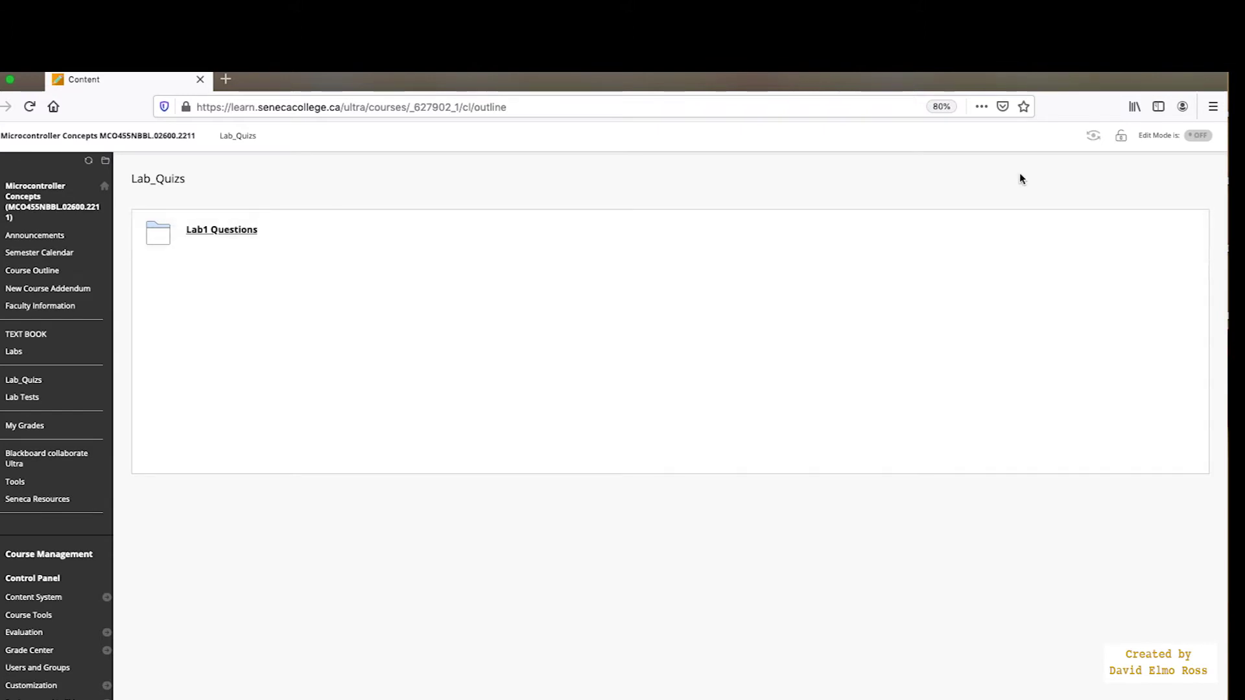
Toggle Edit Mode on and off, then open the empty Lab1 Questions folder in student view
click(1197, 137)
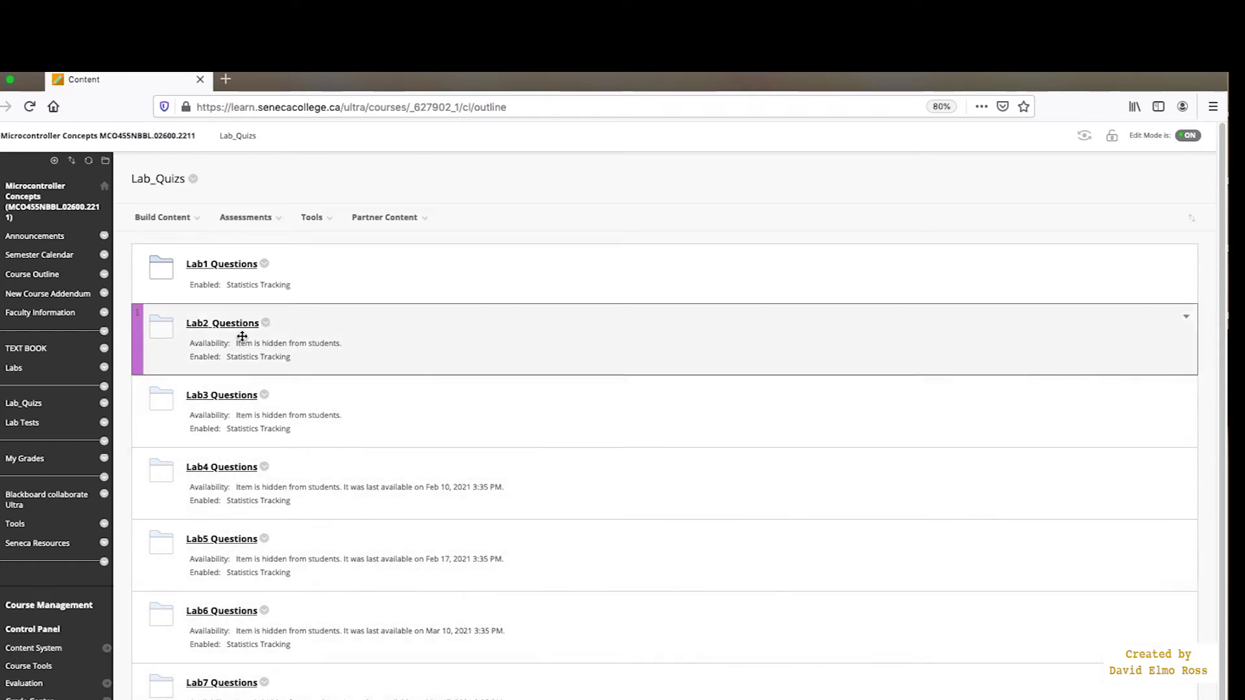
click(1190, 135)
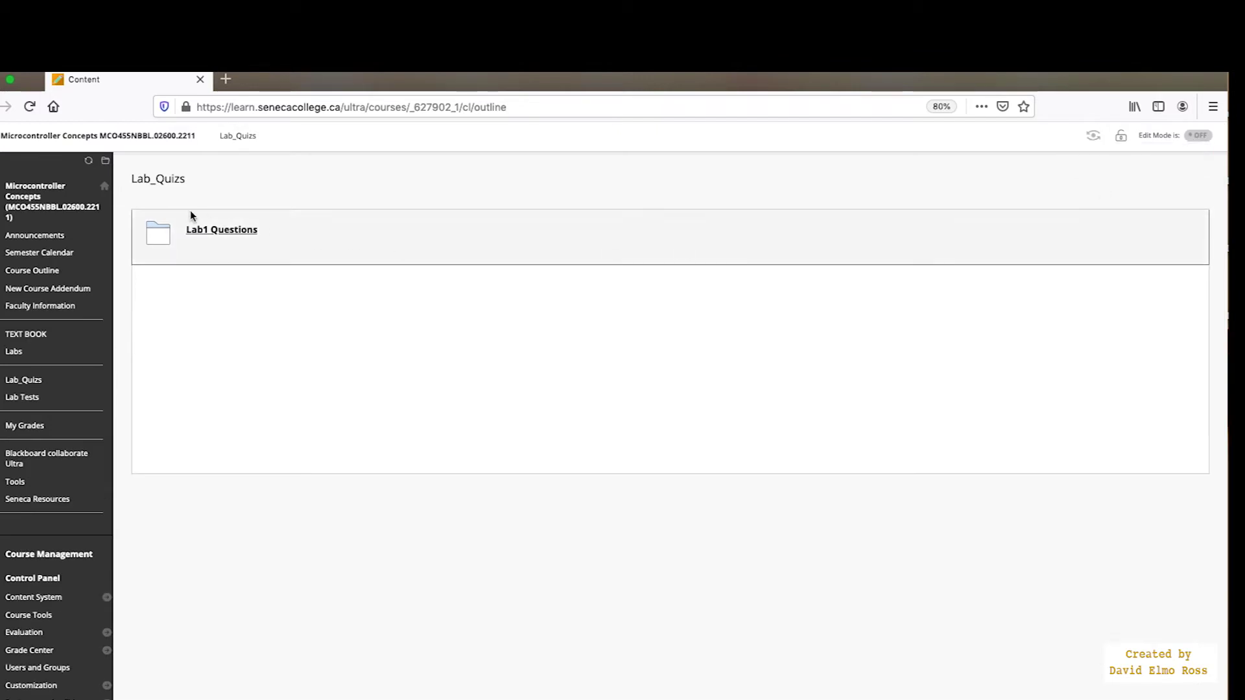
click(240, 231)
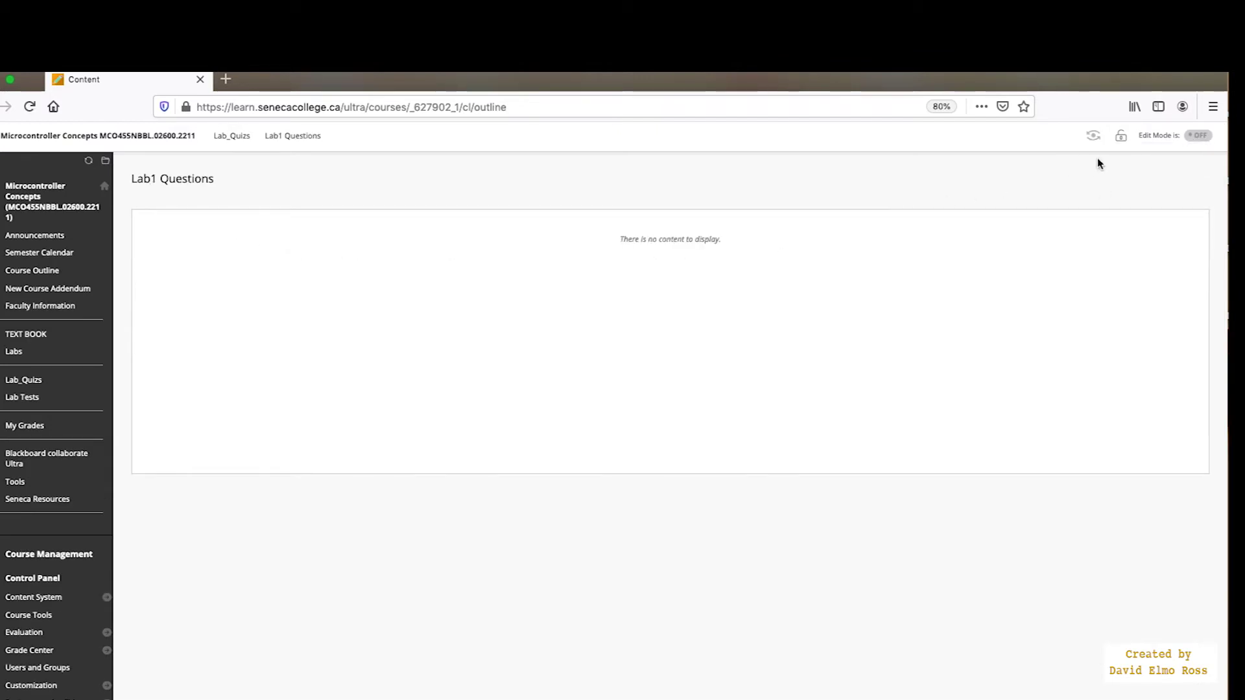
Open Edit the Test Options for Lab1_questions and scroll down to Test Availability
click(1198, 137)
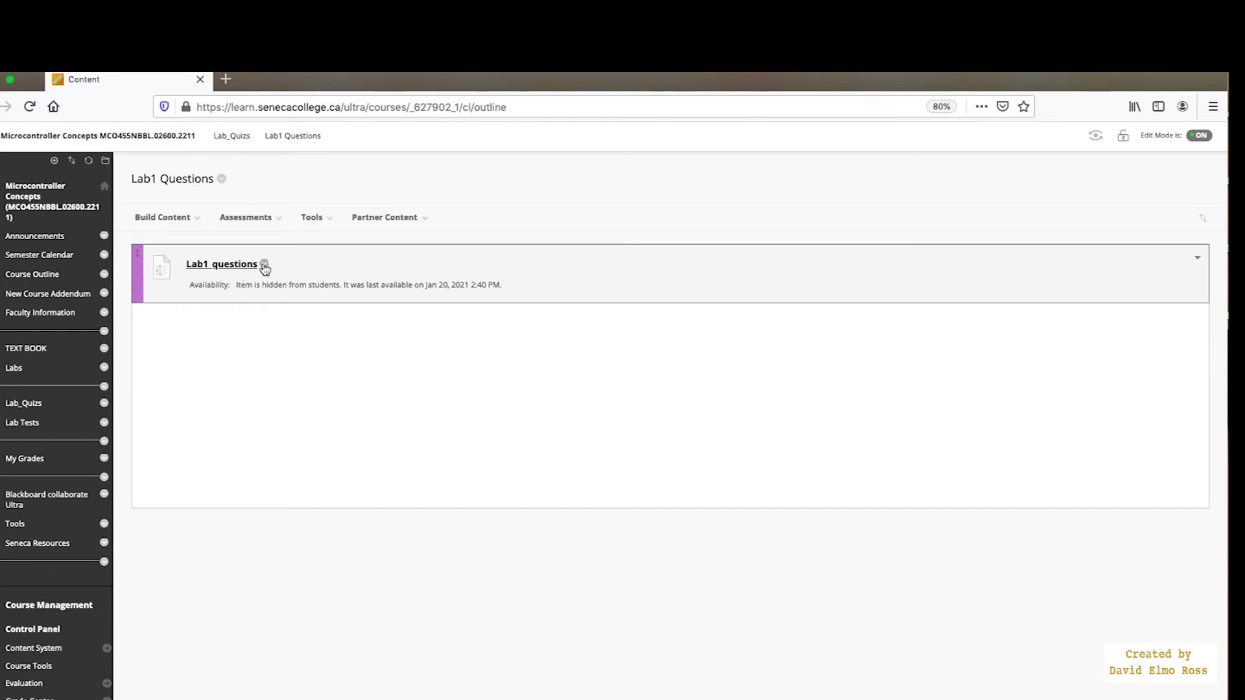
click(265, 266)
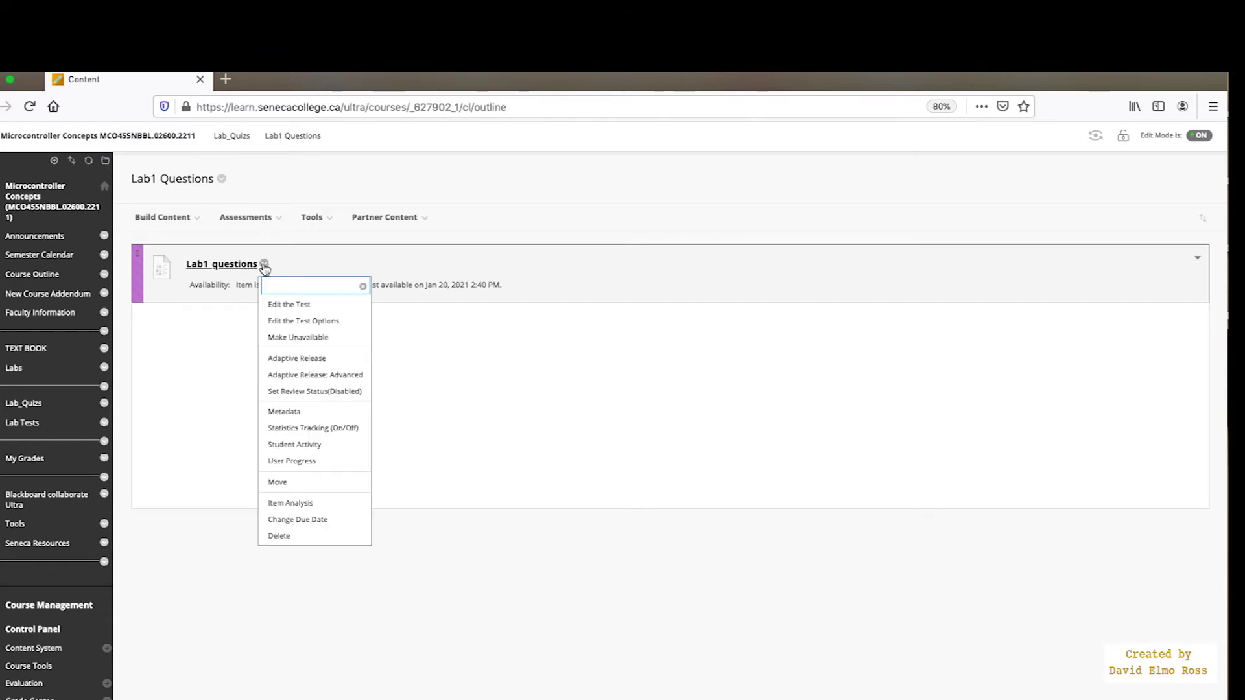
click(295, 321)
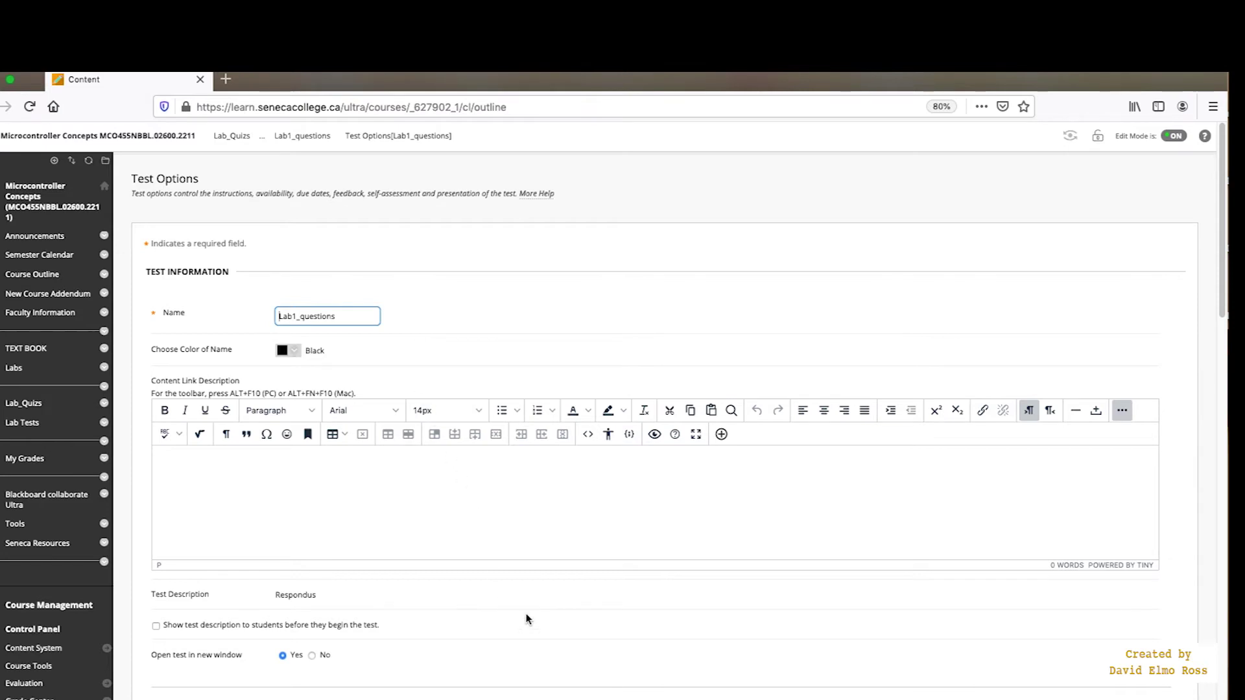
scroll(526, 618, down, 3)
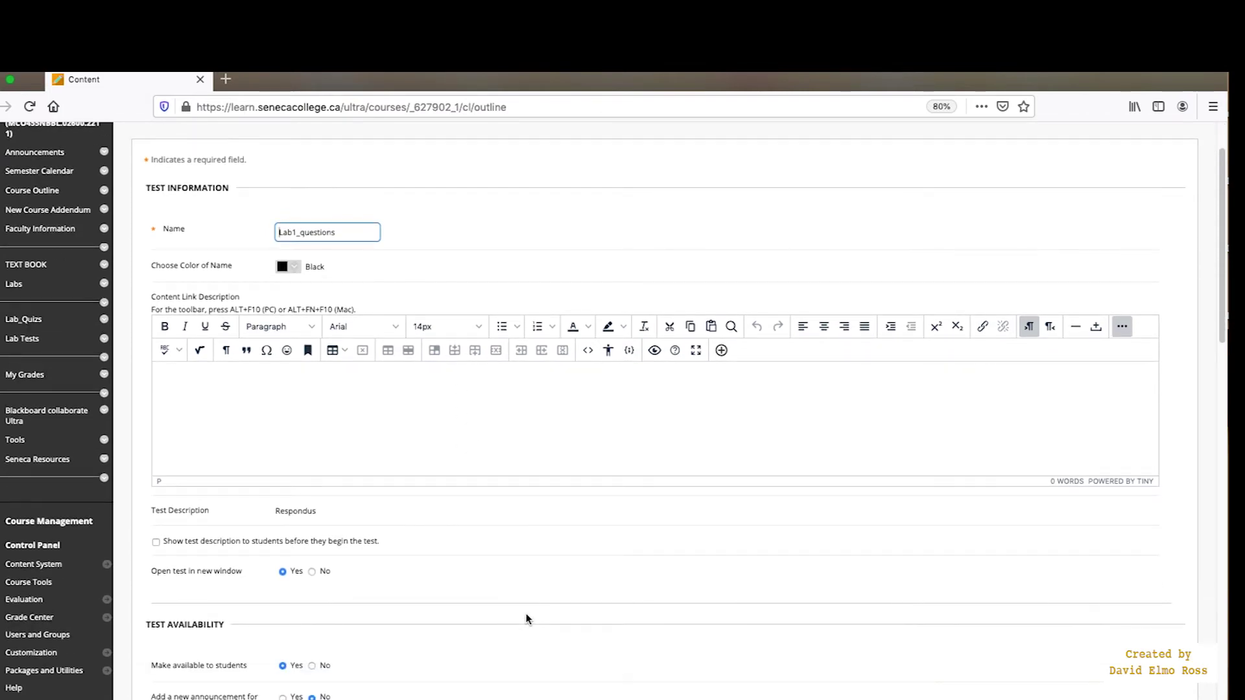
scroll(527, 619, down, 3)
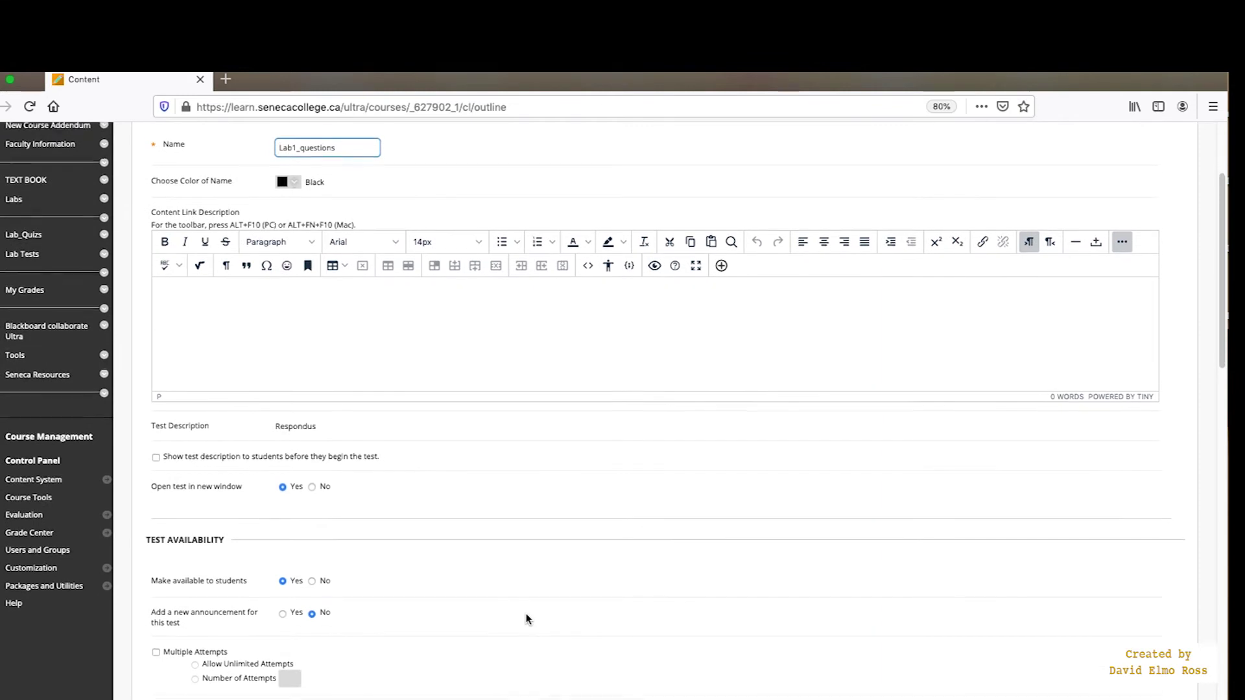
scroll(526, 619, down, 2)
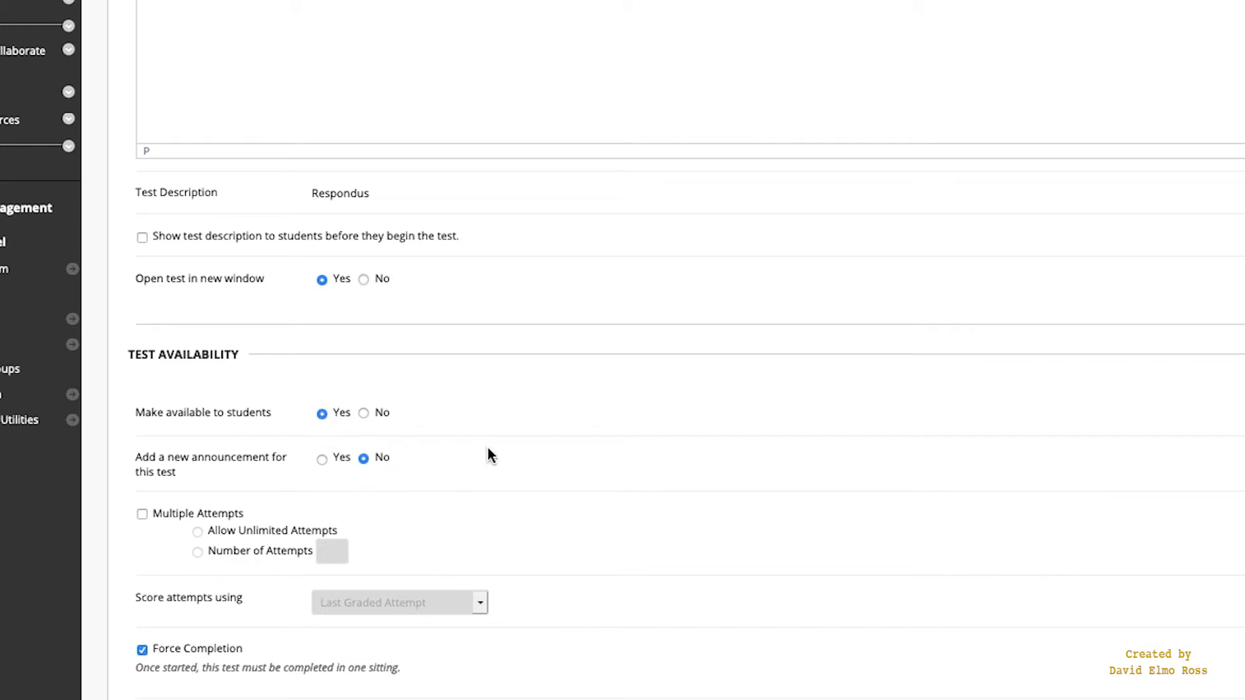
scroll(517, 436, down, 6)
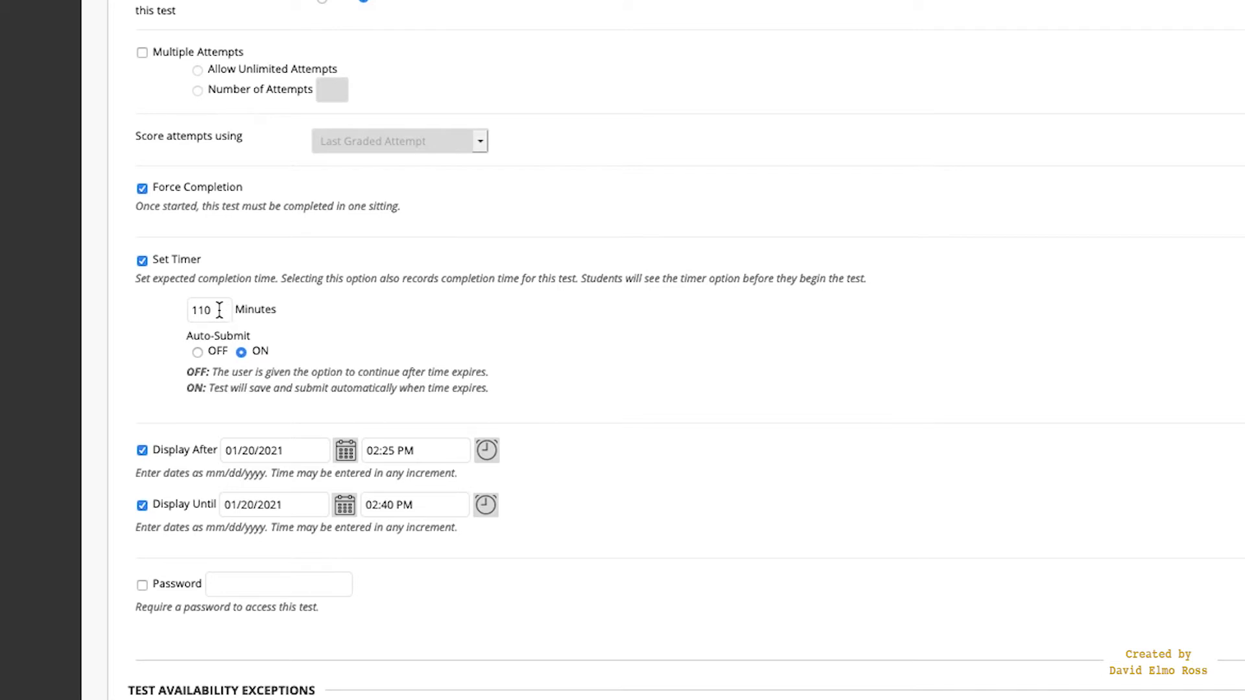
drag(213, 310, 189, 310)
click(296, 324)
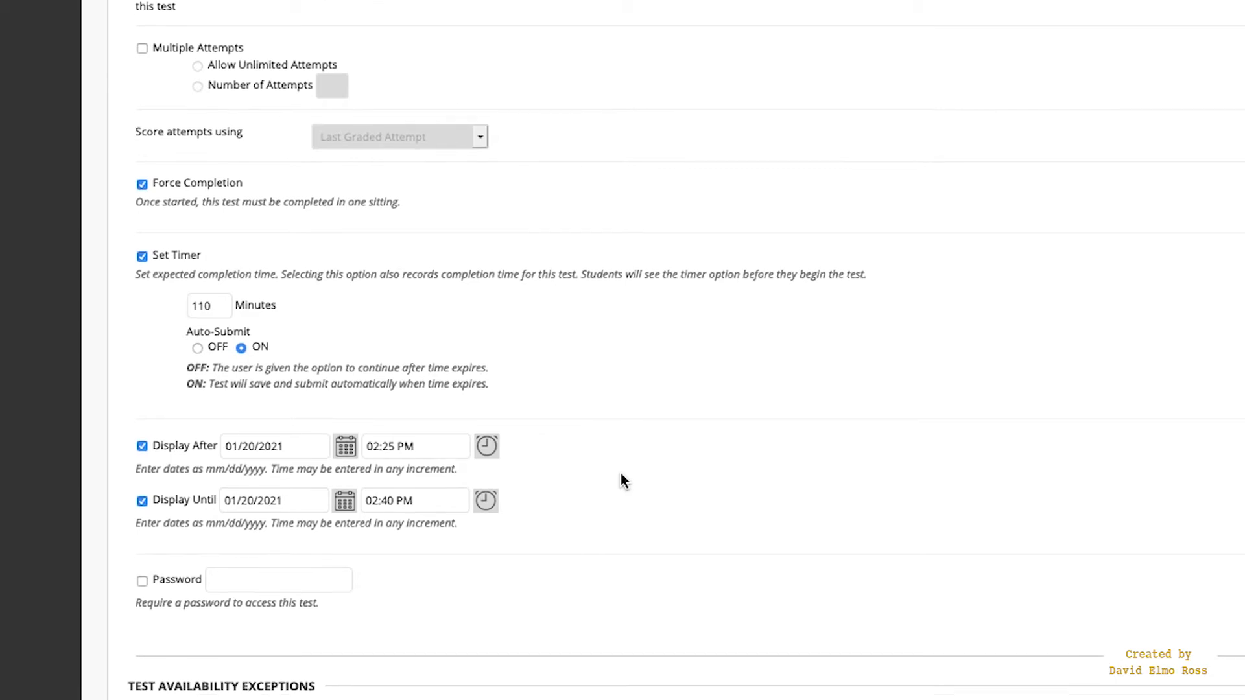
scroll(700, 232, down, 6)
Add the Accommodated_1_5 group as a test availability exception
scroll(698, 227, down, 3)
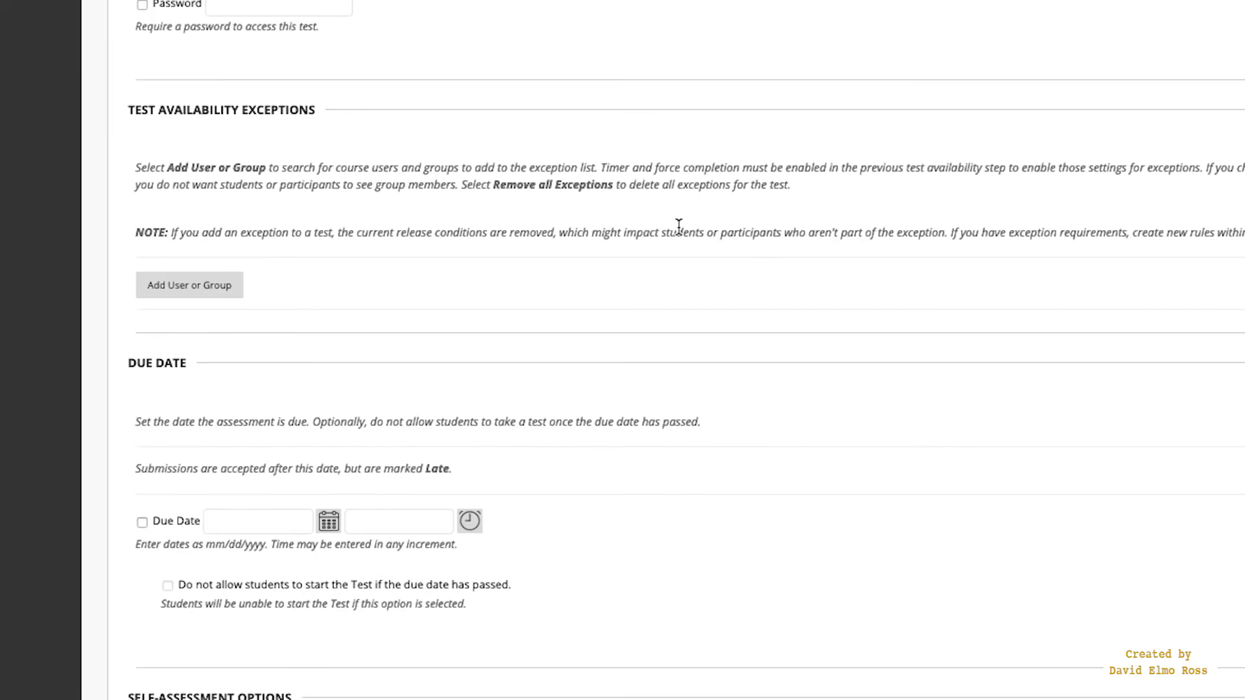
click(219, 297)
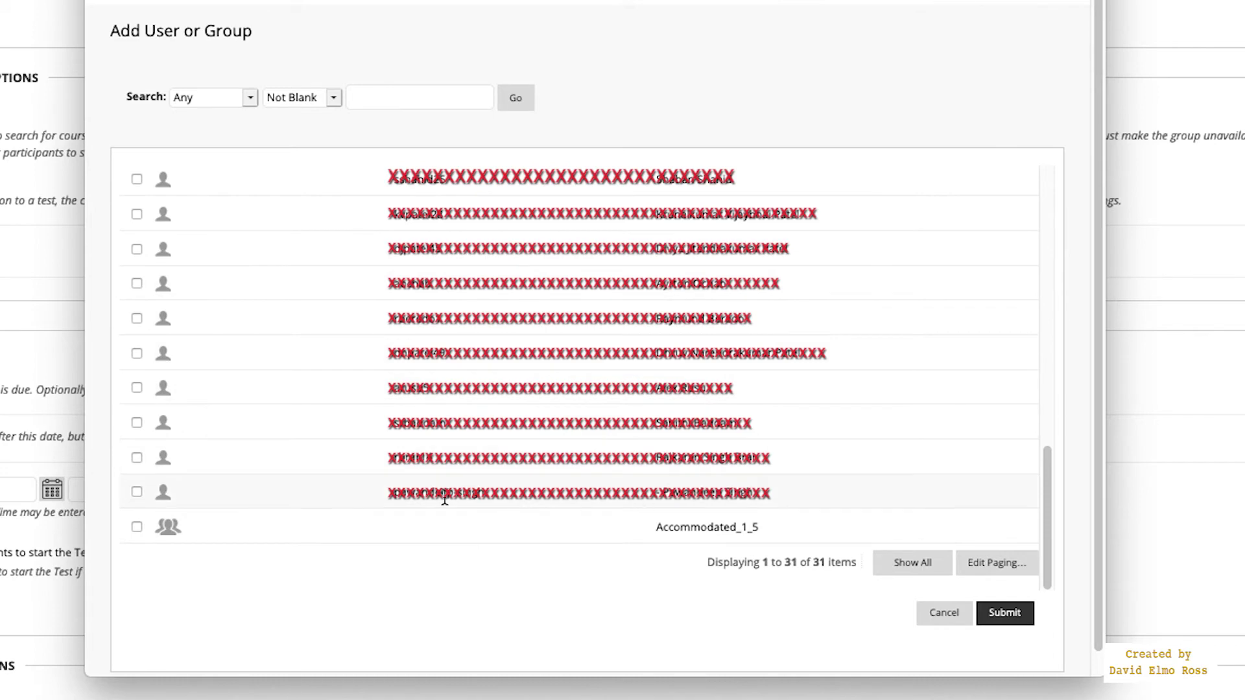
click(137, 527)
click(1005, 613)
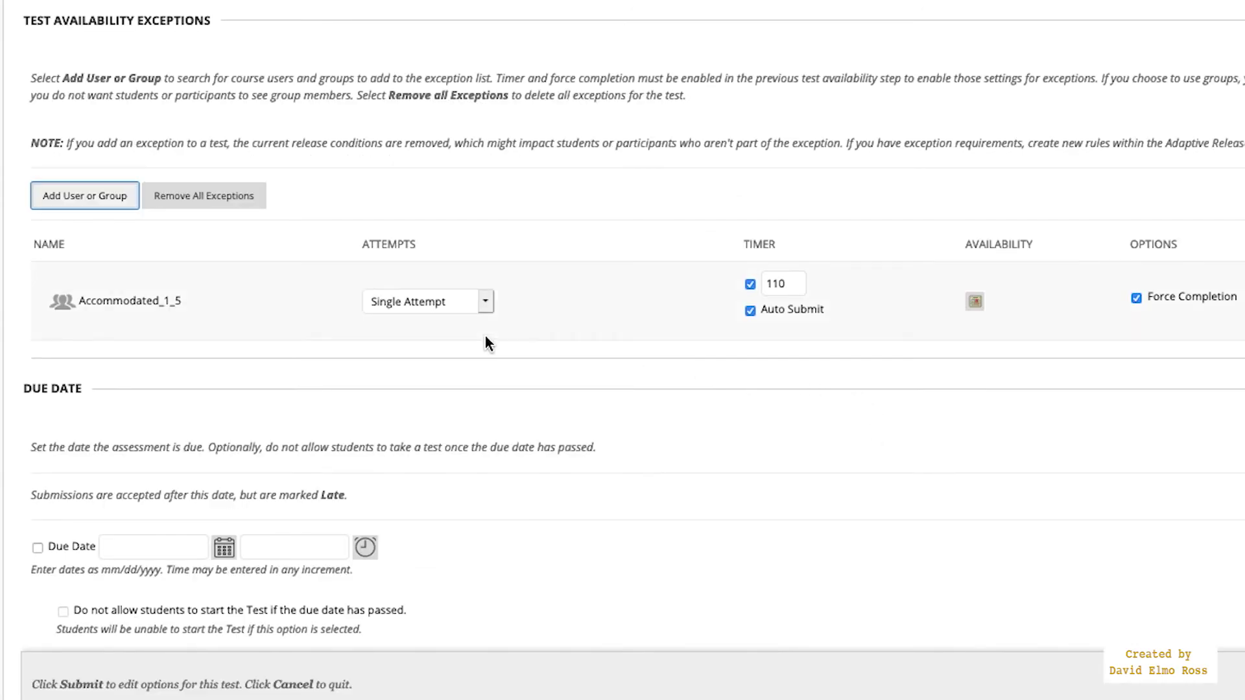
Change the Accommodated_1_5 exception's timer from 110 to 165 minutes
double_click(783, 285)
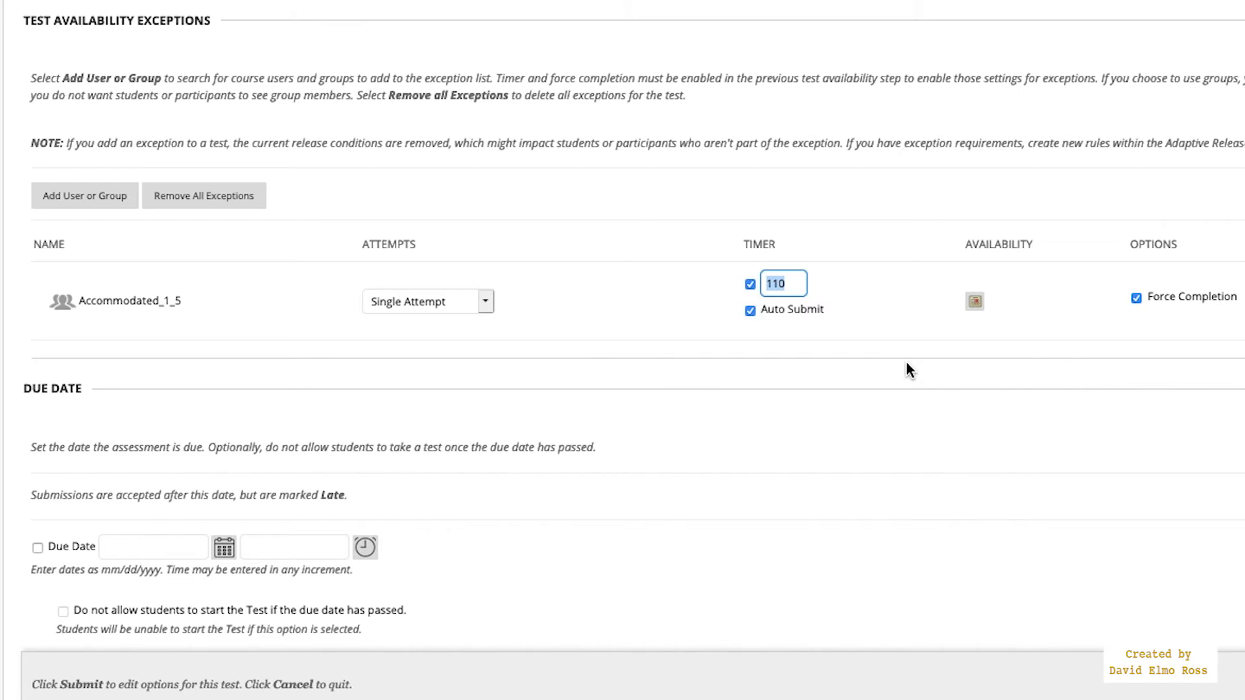
text(165)
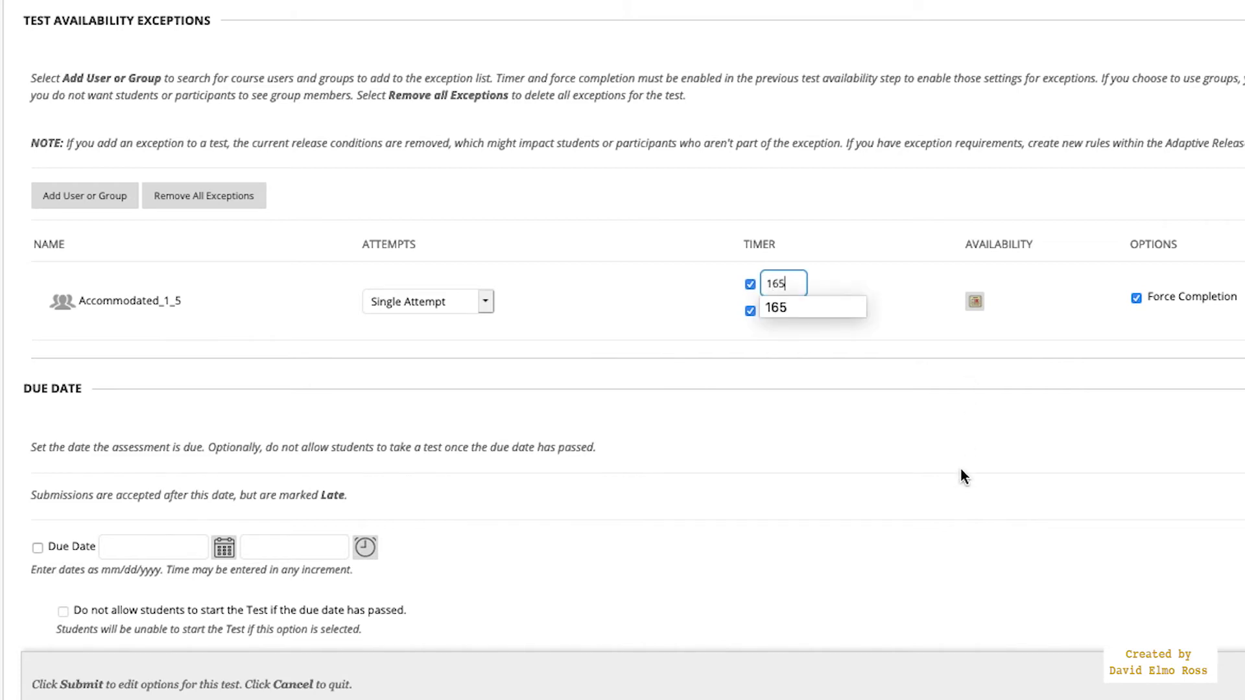
click(961, 477)
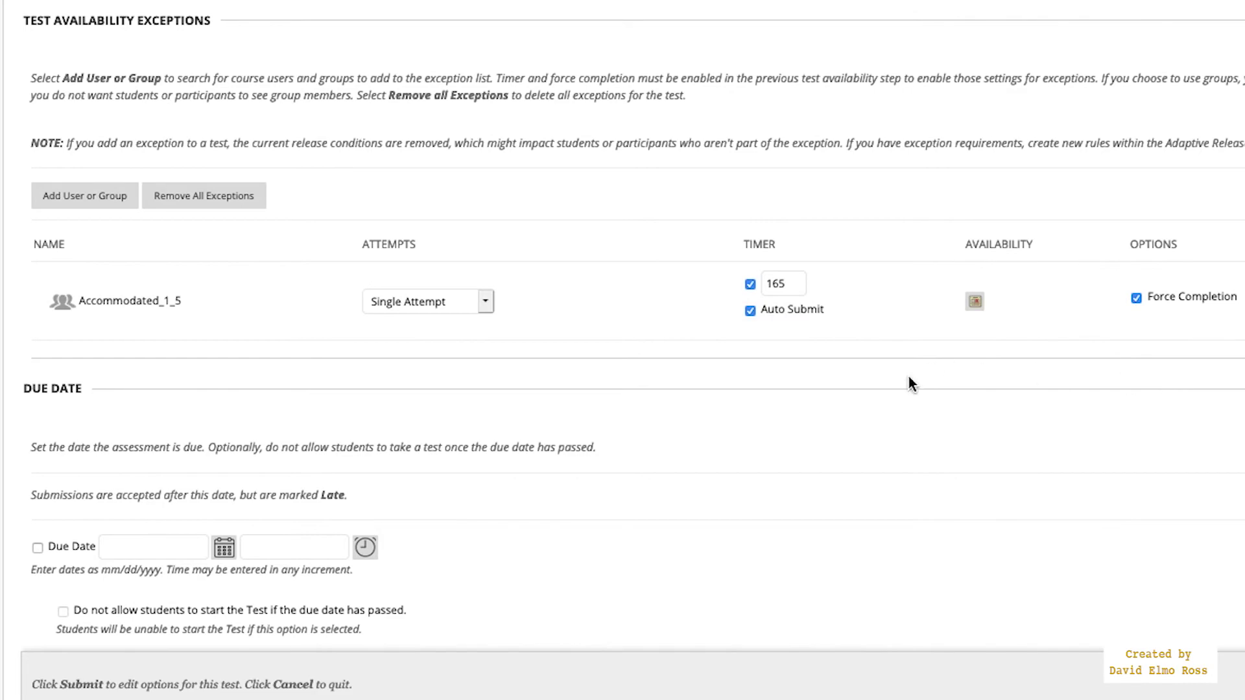
scroll(909, 376, down, 10)
scroll(909, 384, down, 3)
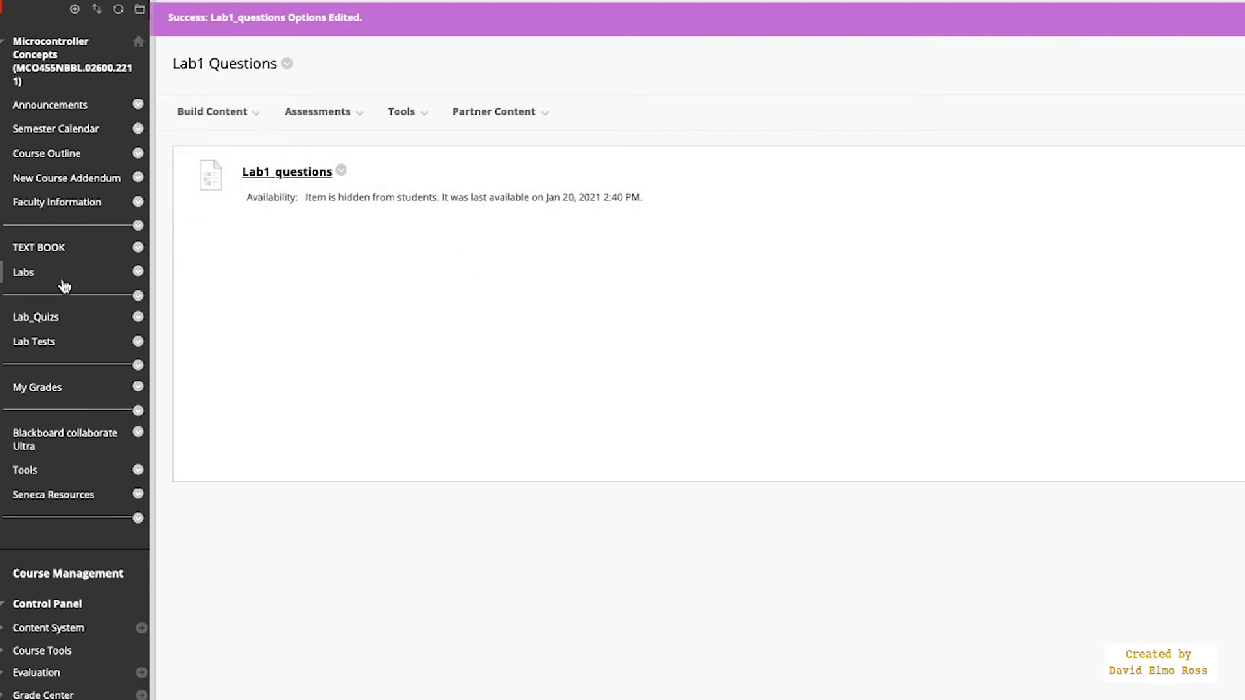
Compare Edit Mode views in Lab_Quizs, then open Lab1 Questions with editing turned back on
click(30, 324)
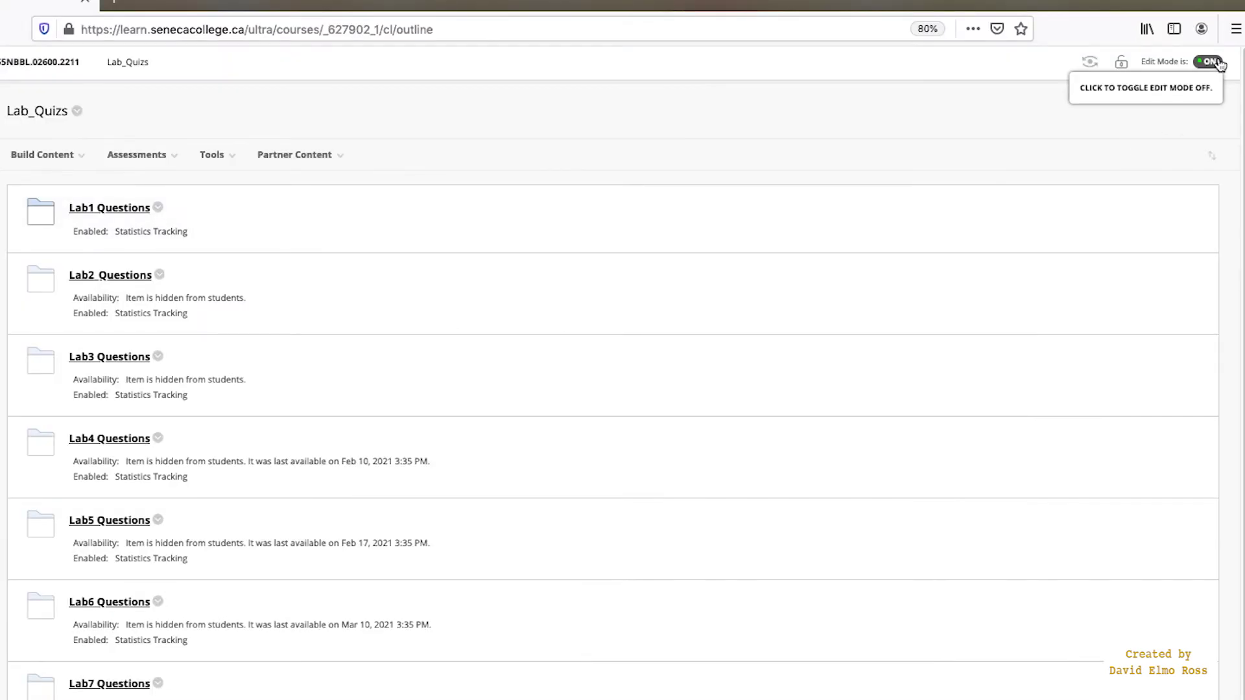
click(1218, 62)
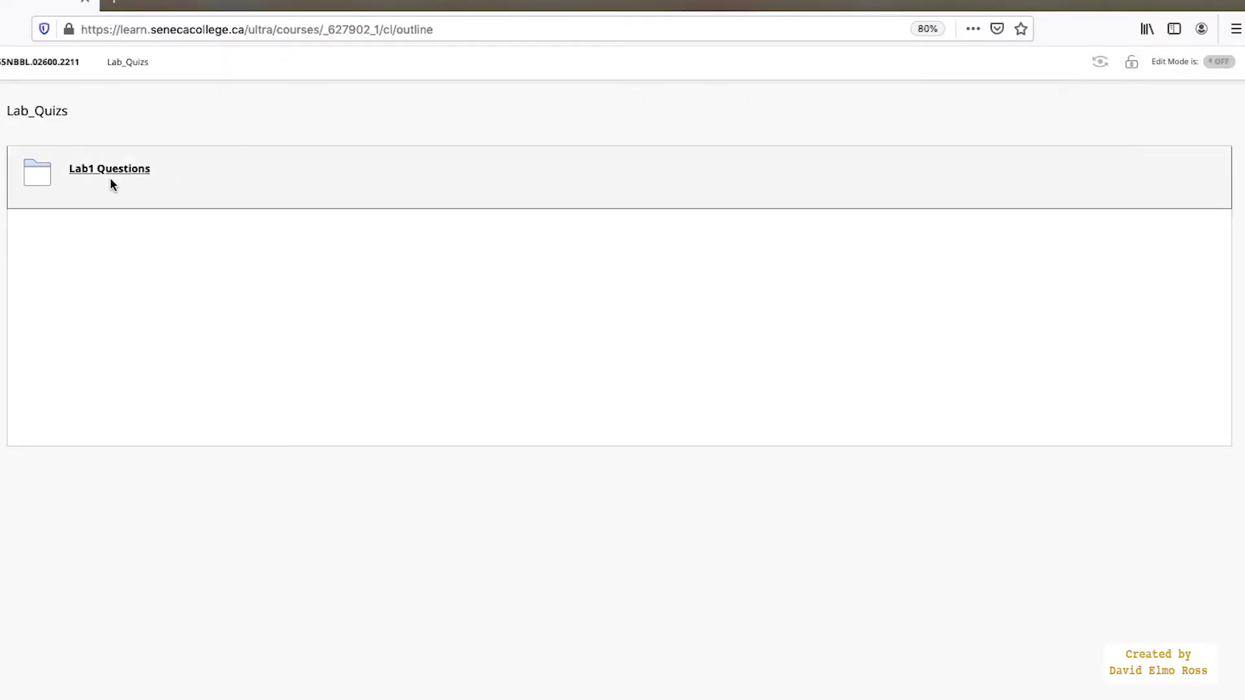
click(1221, 63)
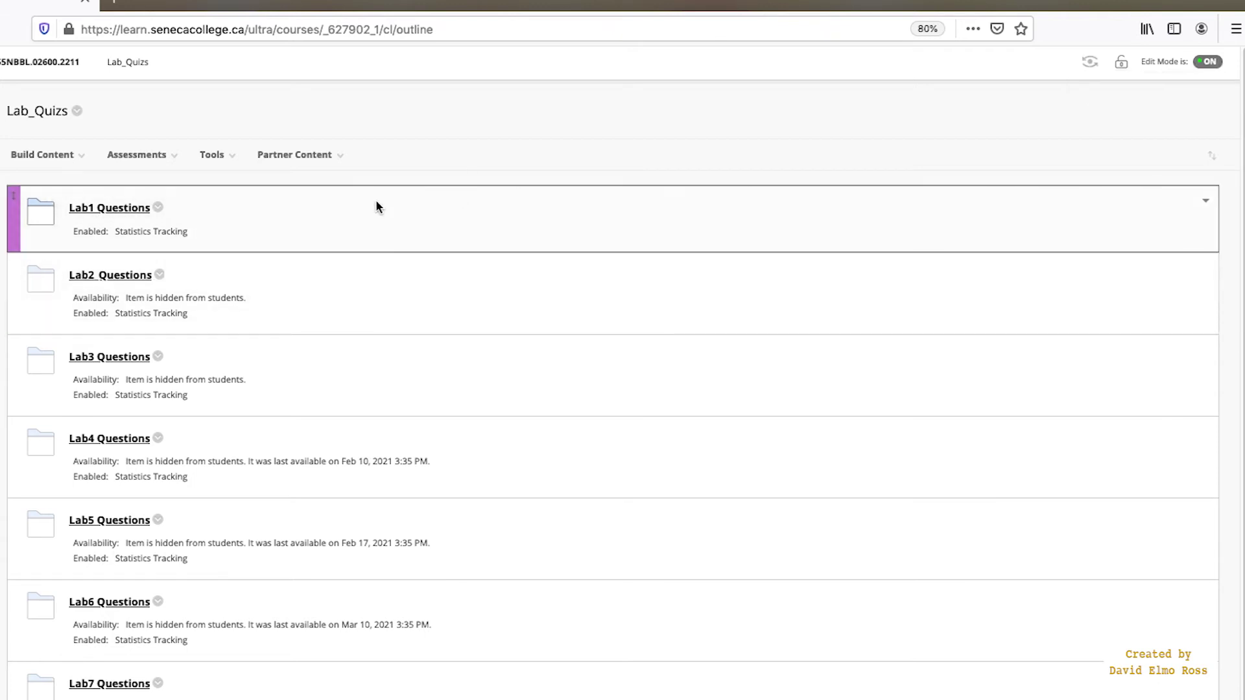
click(1208, 62)
click(96, 170)
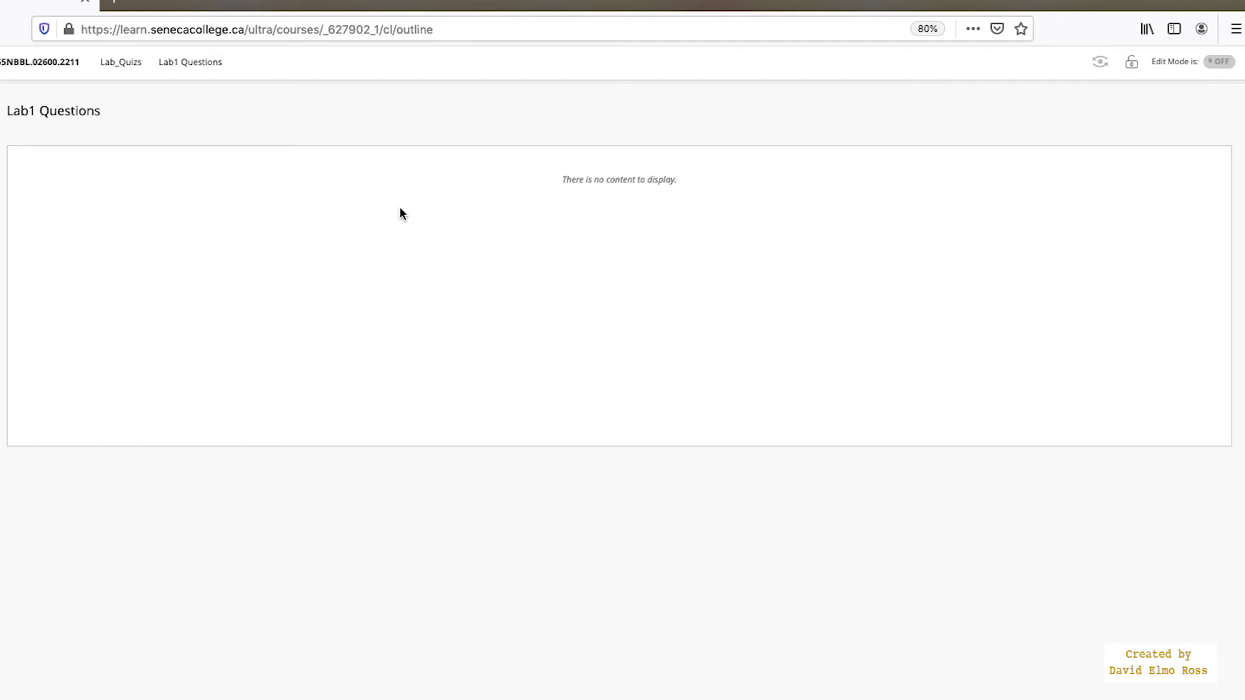
click(1215, 61)
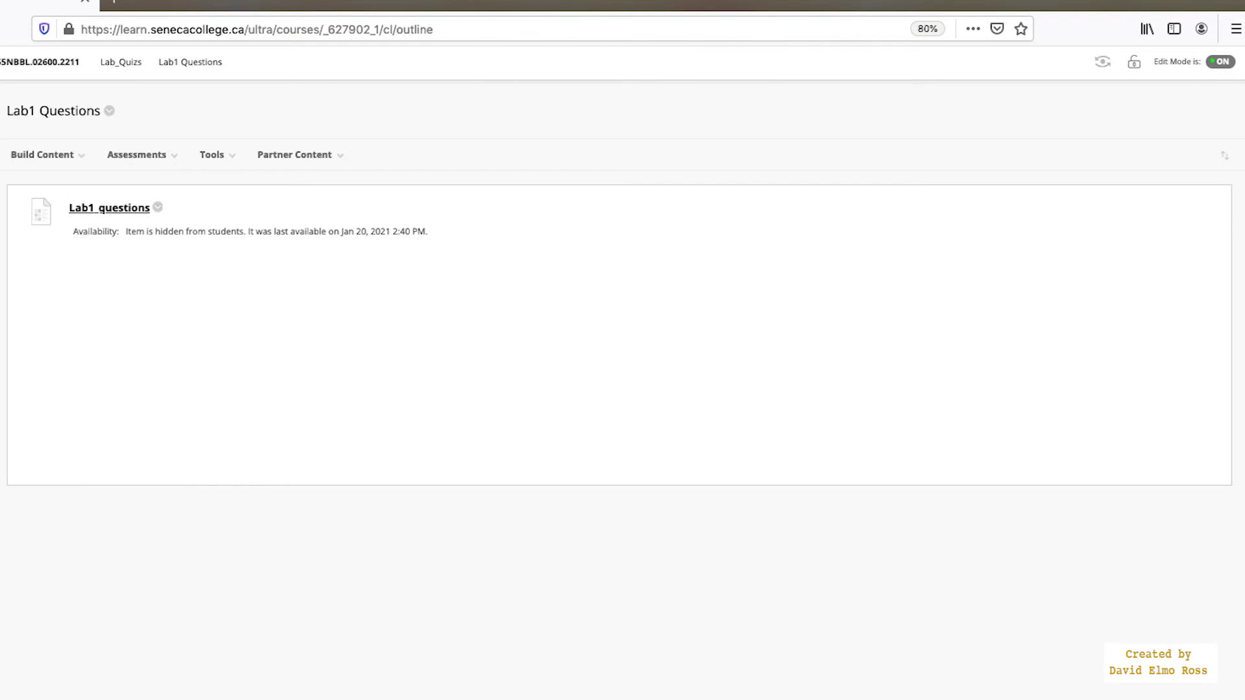
Go back to Lab_Quizs and open the Lab1_questions test's options from the Lab1 Questions folder
key(alt+Left)
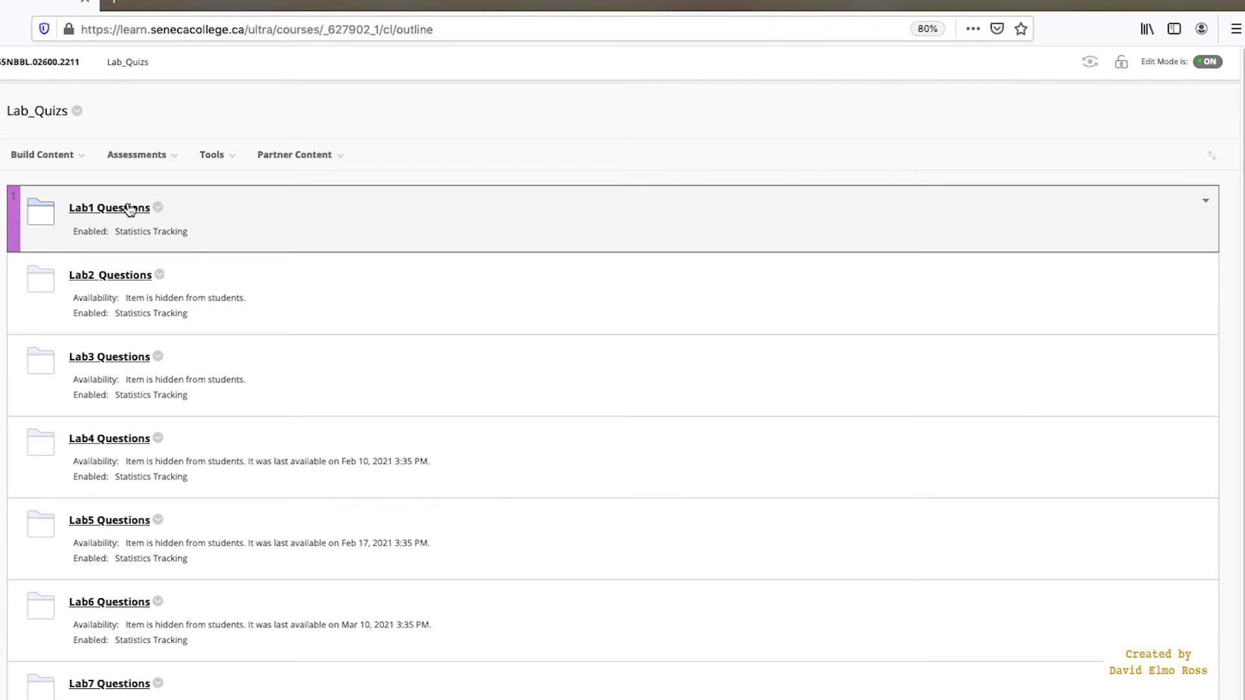
click(130, 208)
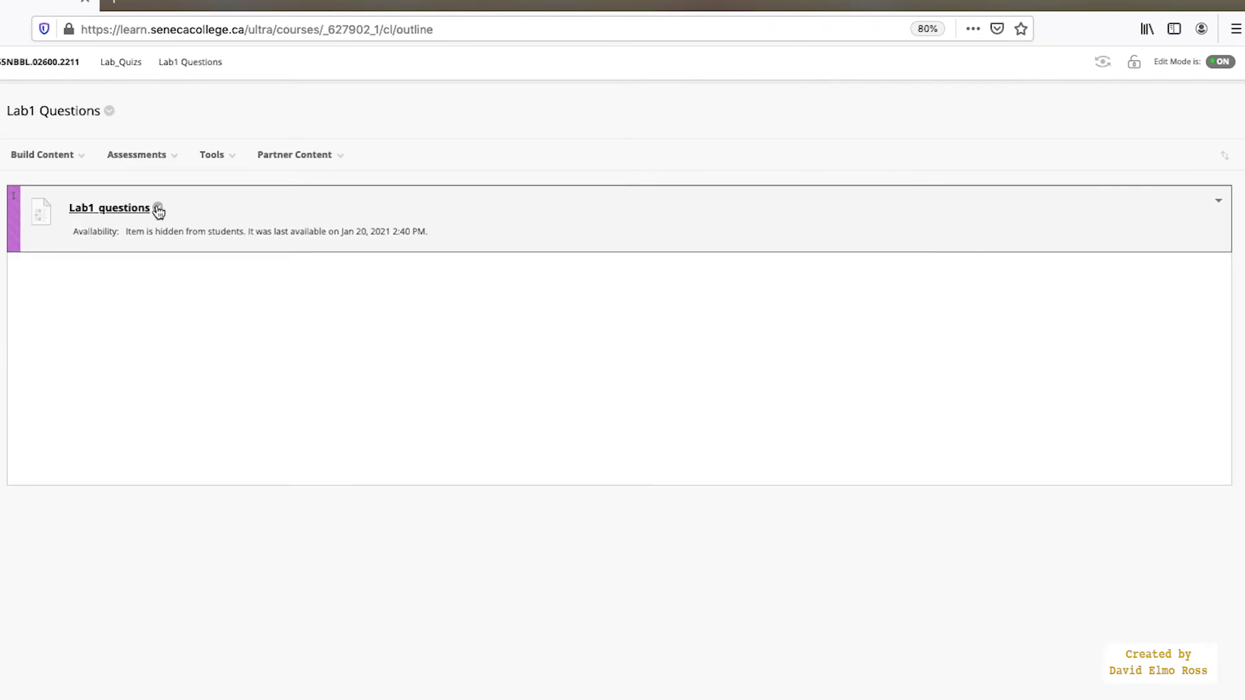
click(158, 208)
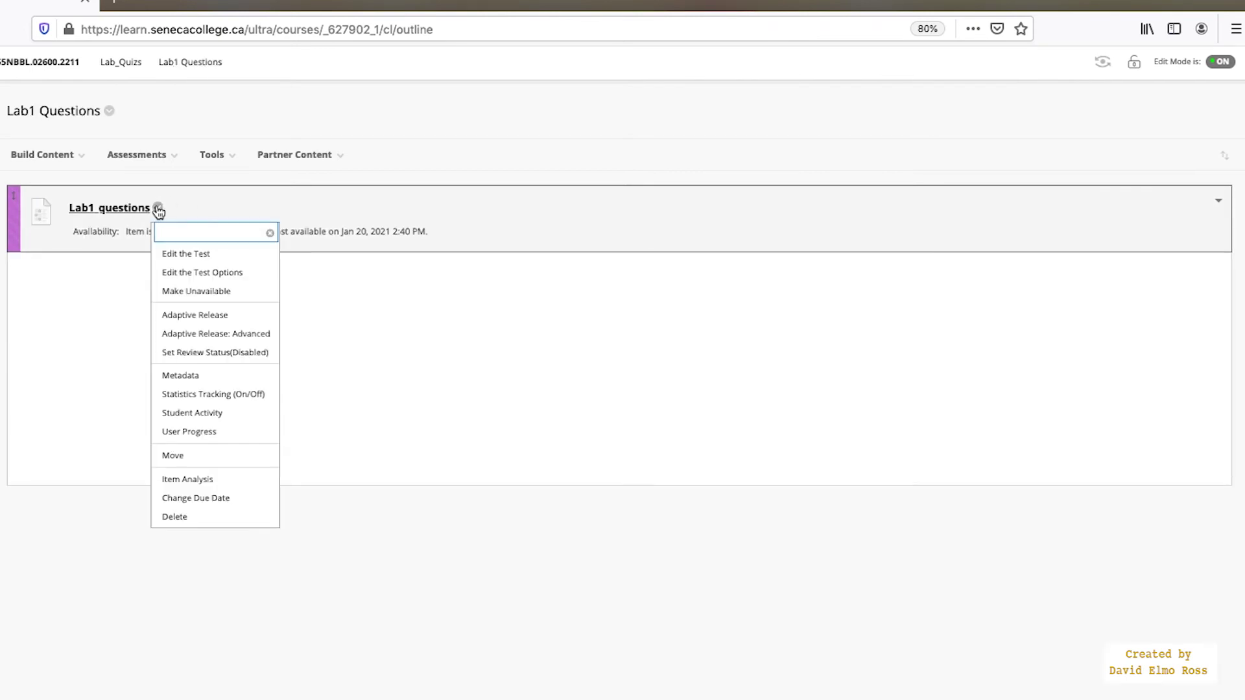
click(218, 271)
Review the 110-minute timer, auto-submit, and the 02:25–02:40 PM display window
scroll(522, 488, down, 5)
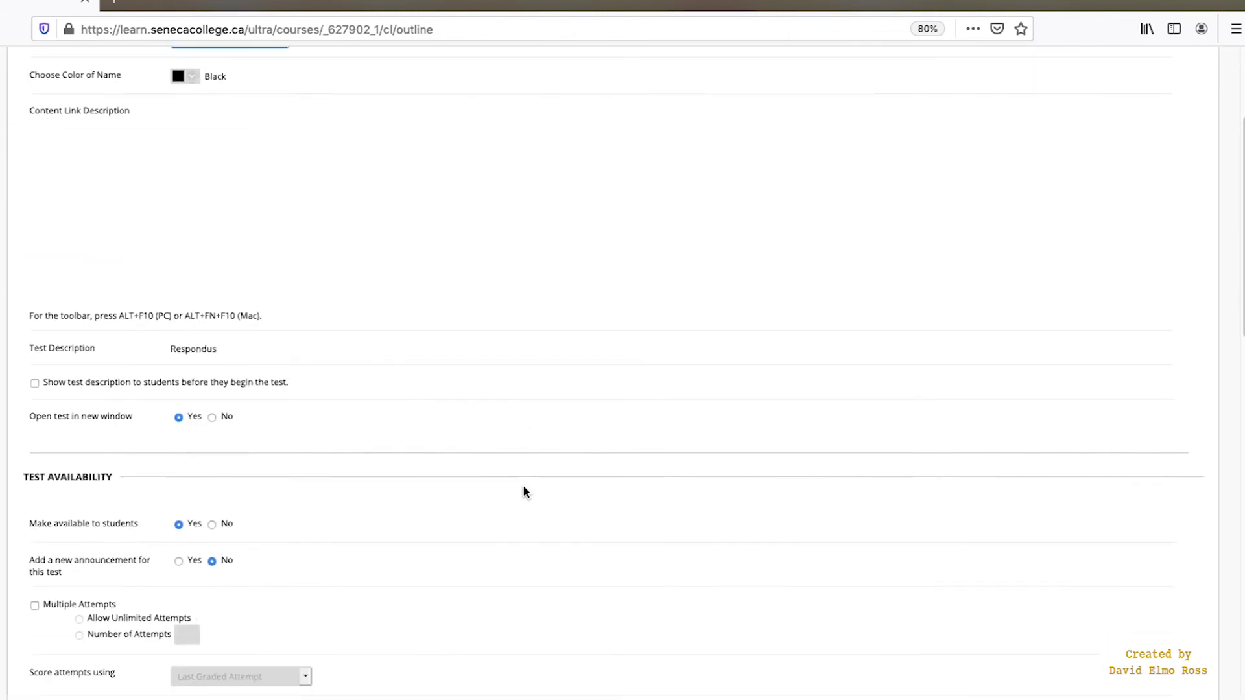
scroll(523, 491, down, 7)
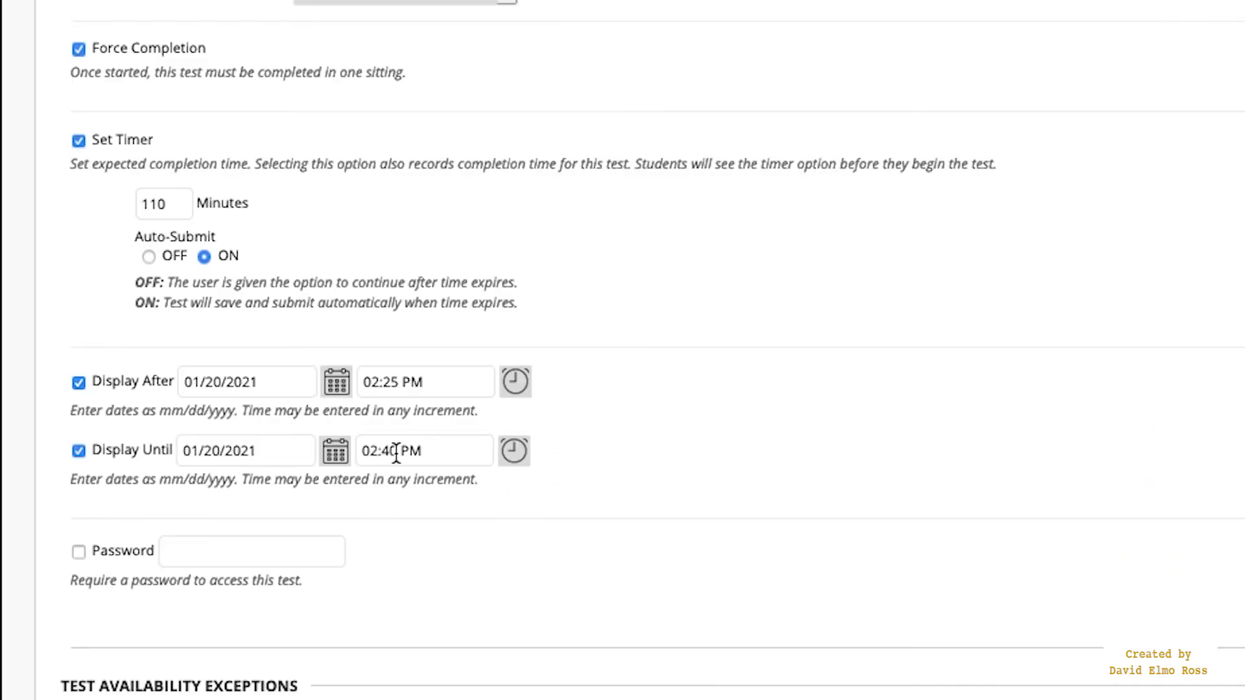
click(485, 461)
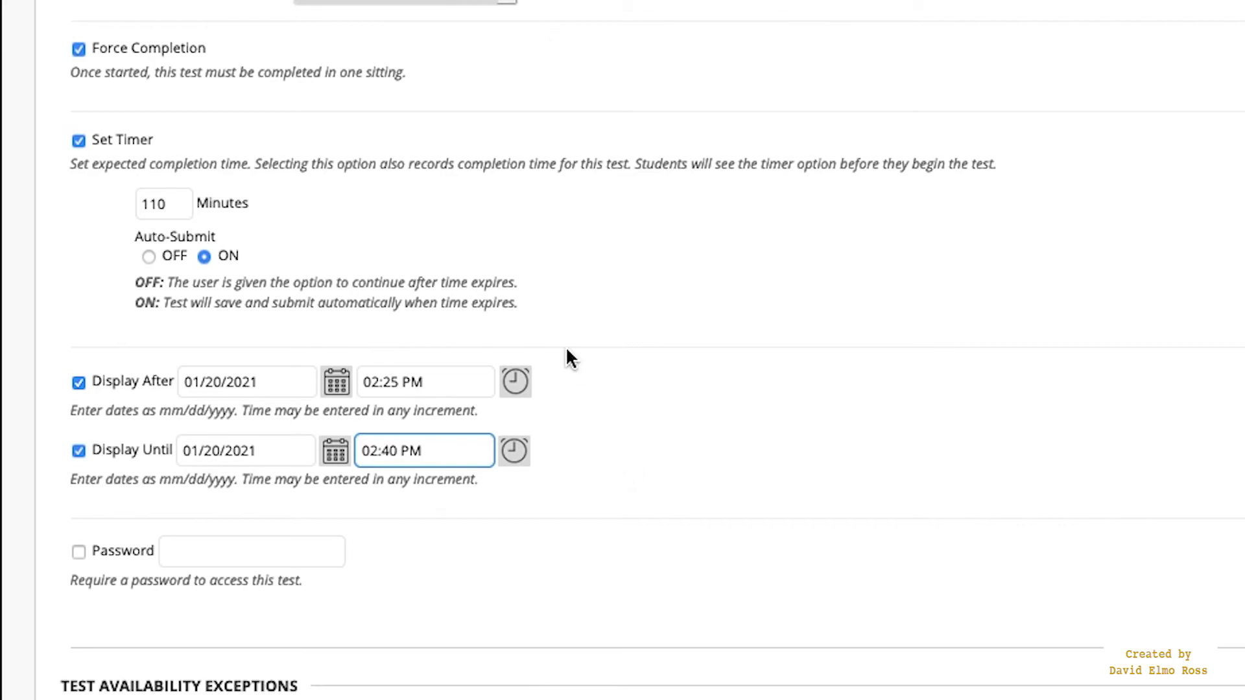
scroll(566, 358, up, 12)
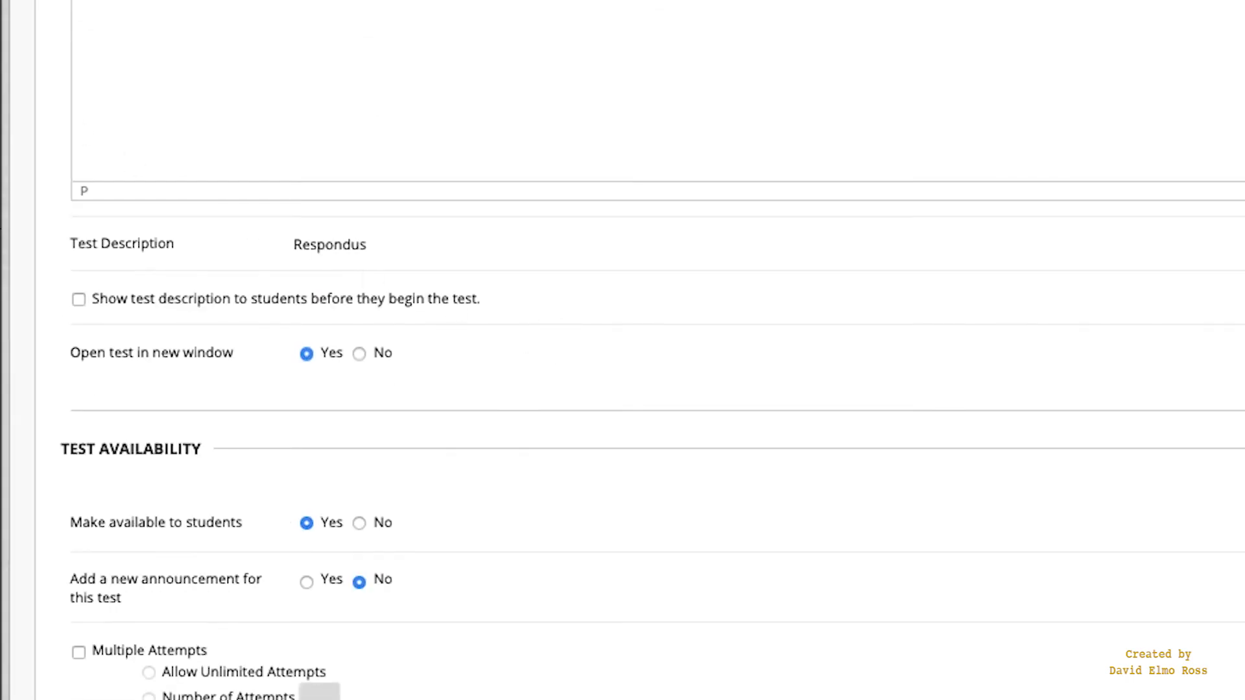
scroll(622, 350, up, 3)
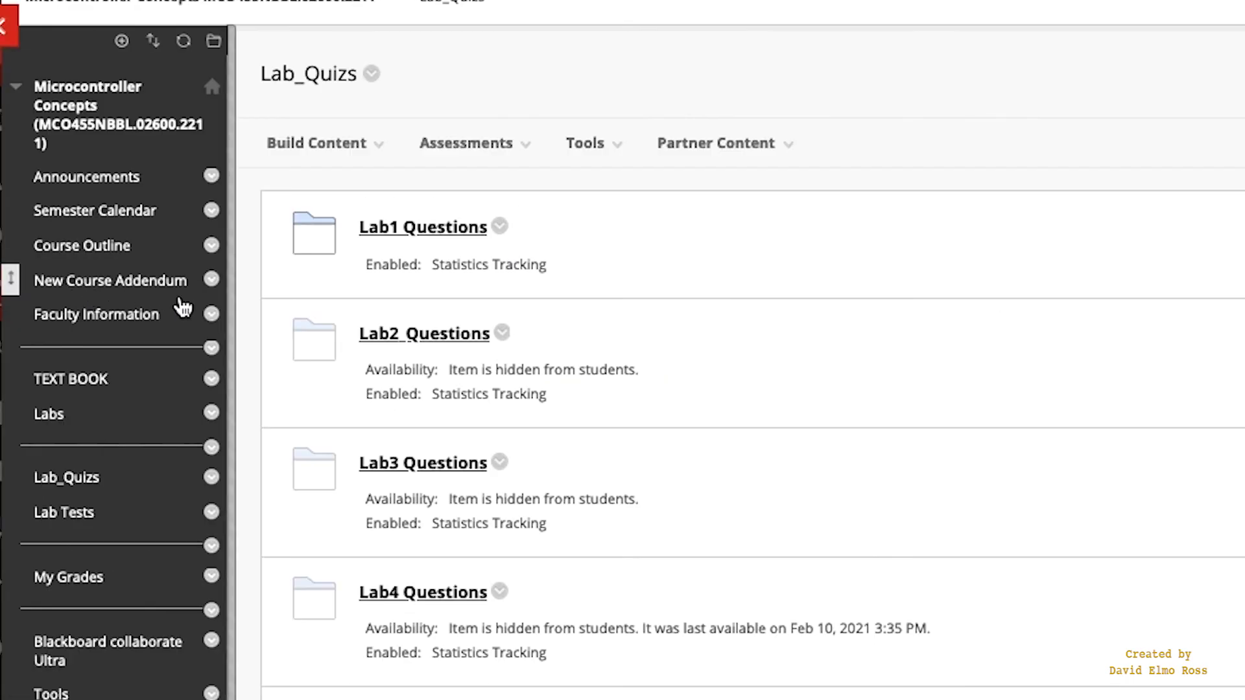
Make the Lab1 Questions folder unavailable to students
click(502, 231)
click(576, 331)
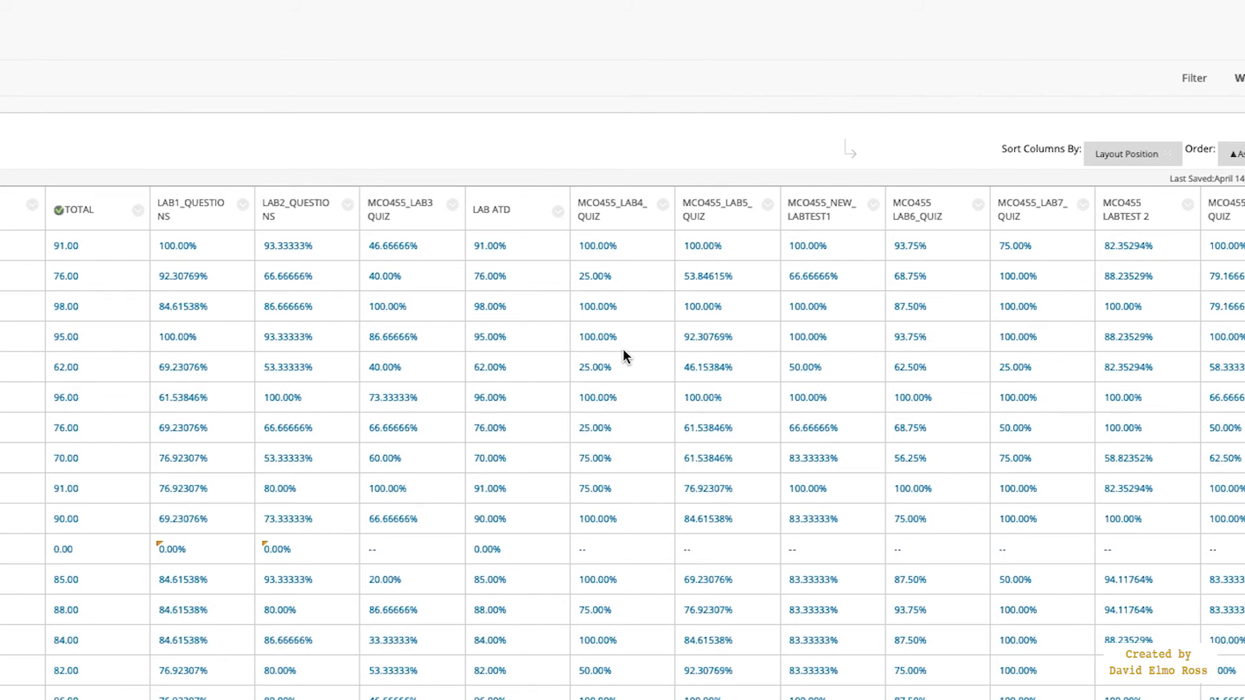
View grade details for the student's 61.53846% Lab1_questions attempt
click(236, 397)
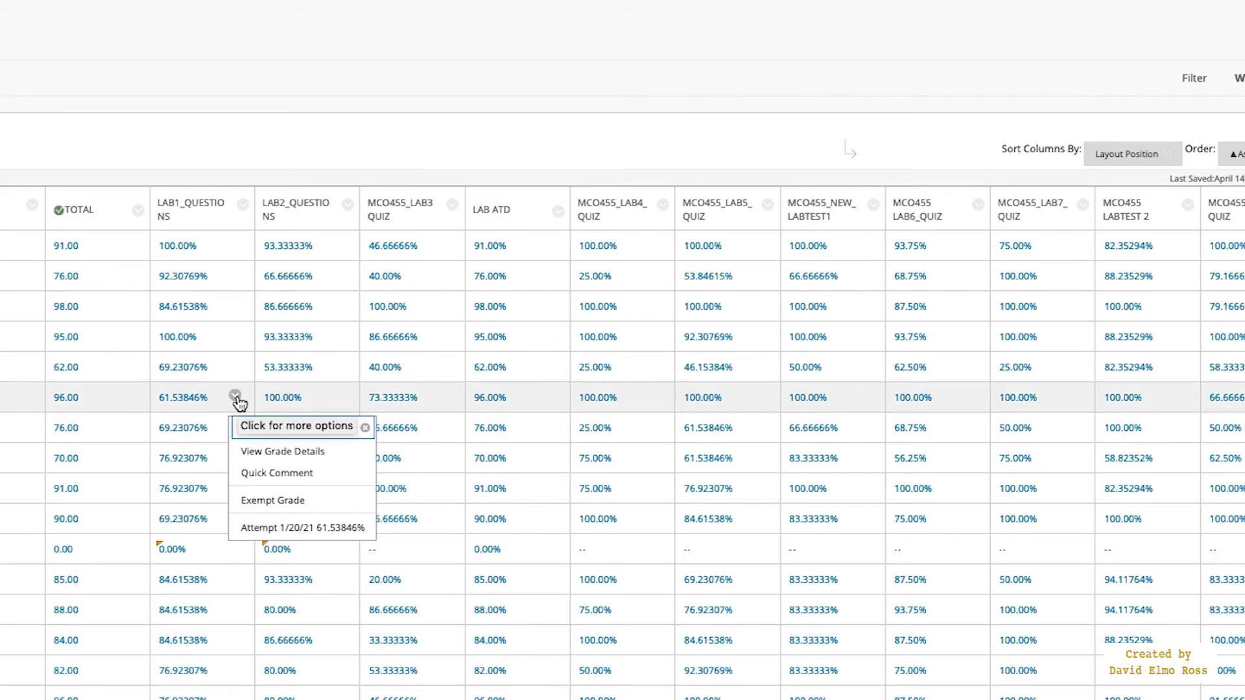
click(289, 451)
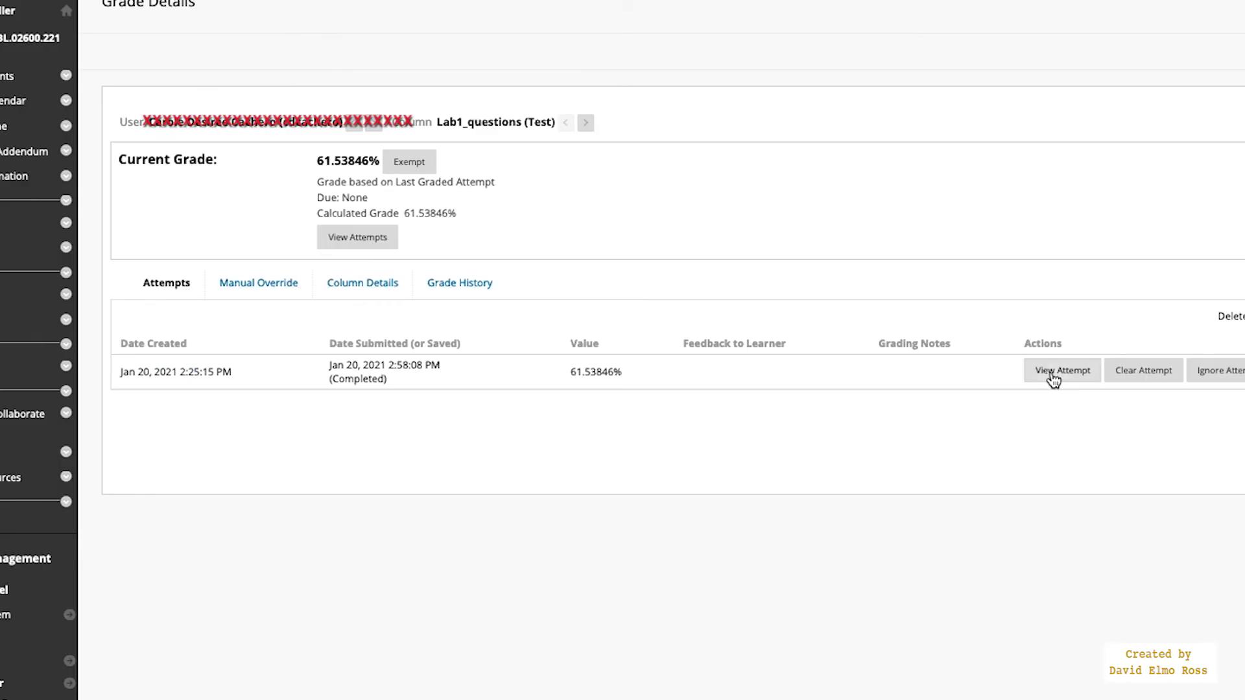
Open the submitted attempt and review its answers, including the incorrect question 11(B)
click(1053, 380)
scroll(908, 389, down, 10)
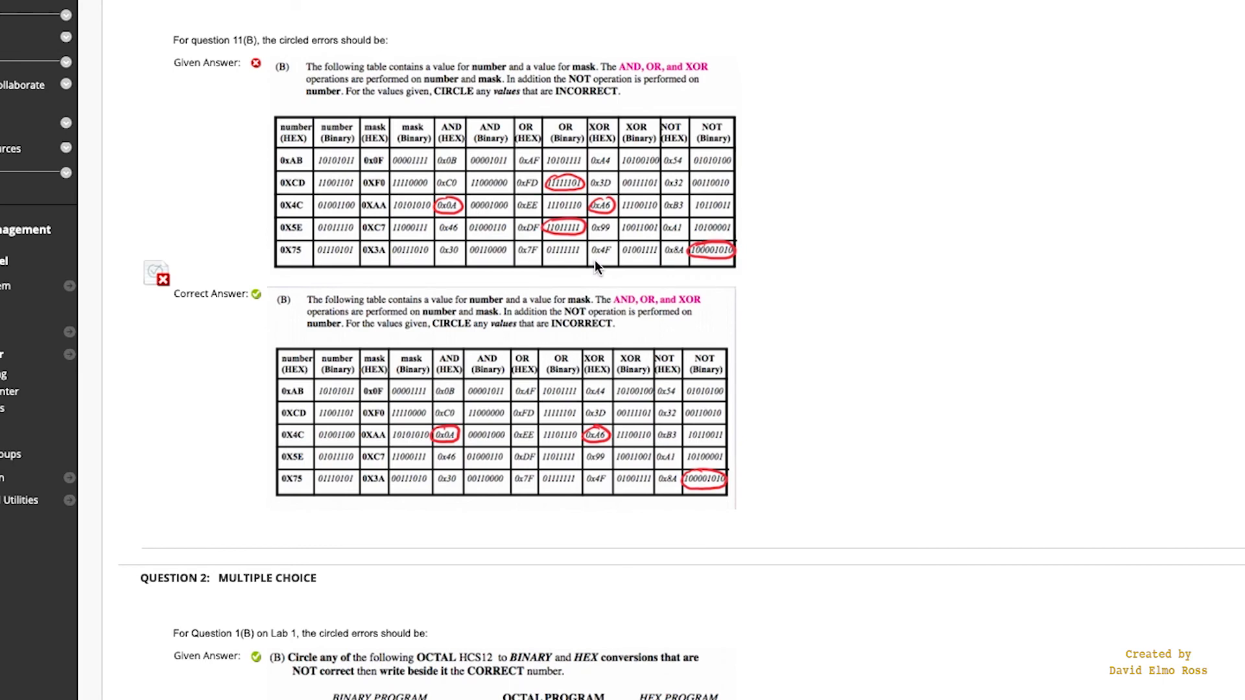
scroll(815, 422, down, 8)
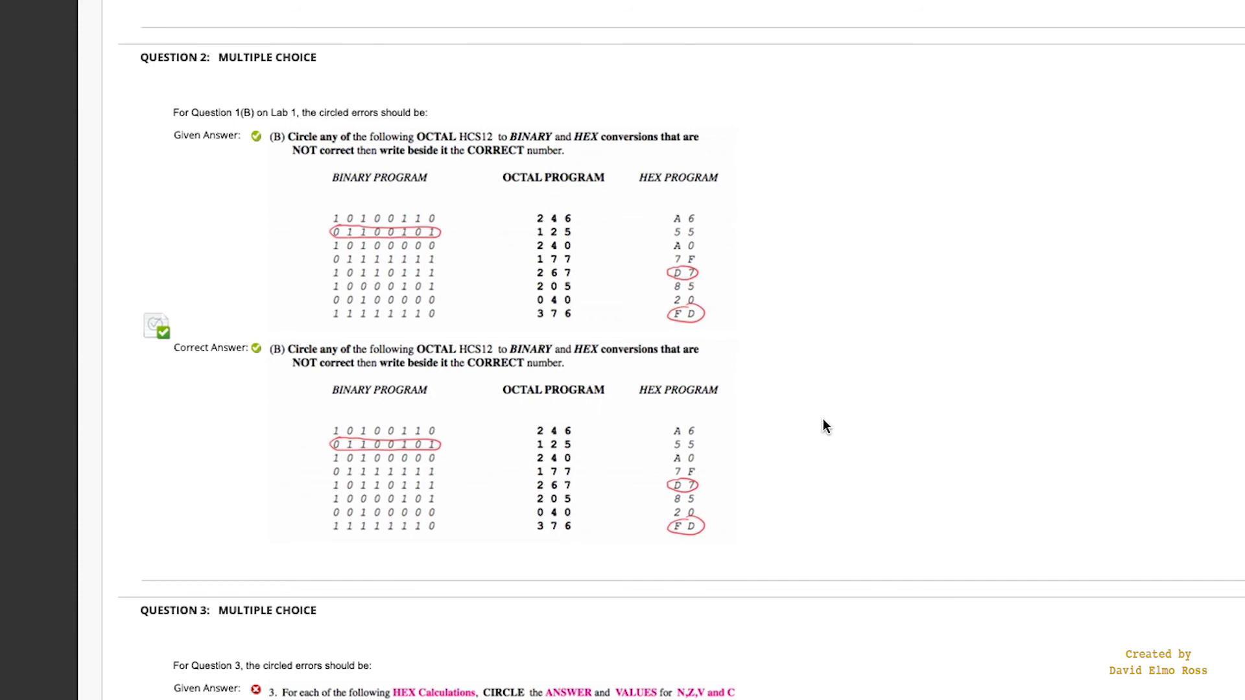
scroll(825, 425, up, 8)
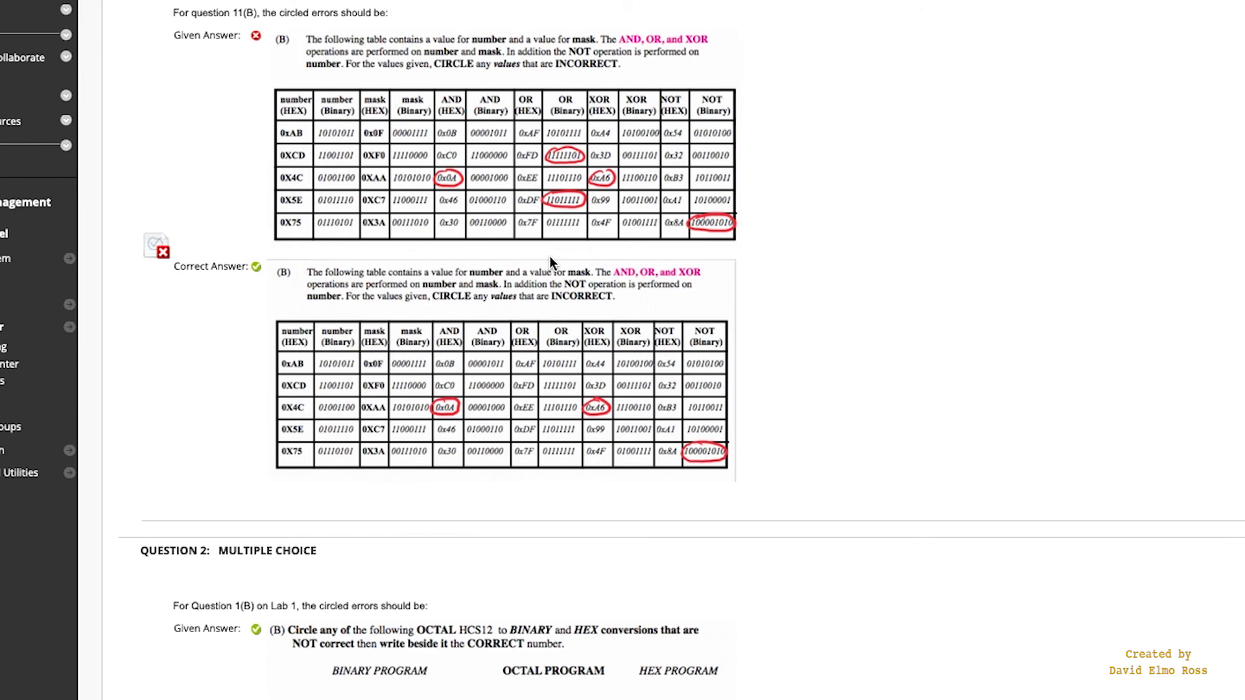
scroll(860, 360, down, 7)
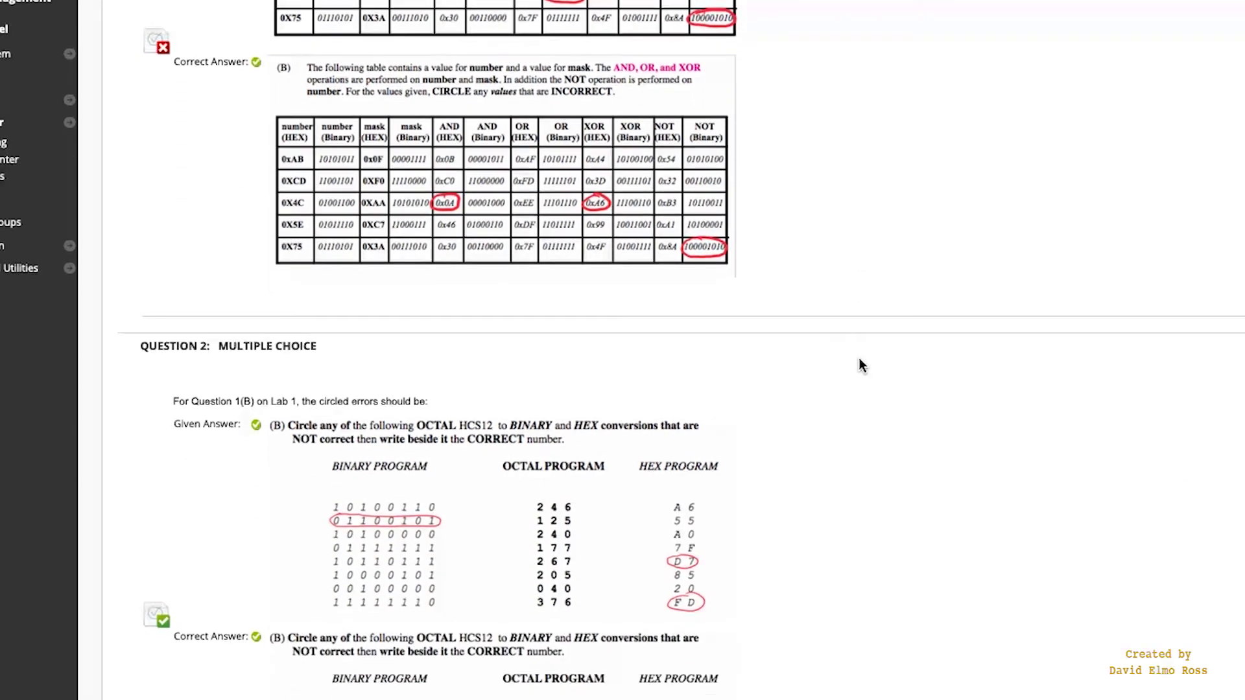
Scroll through the attempt's remaining questions
scroll(859, 360, down, 7)
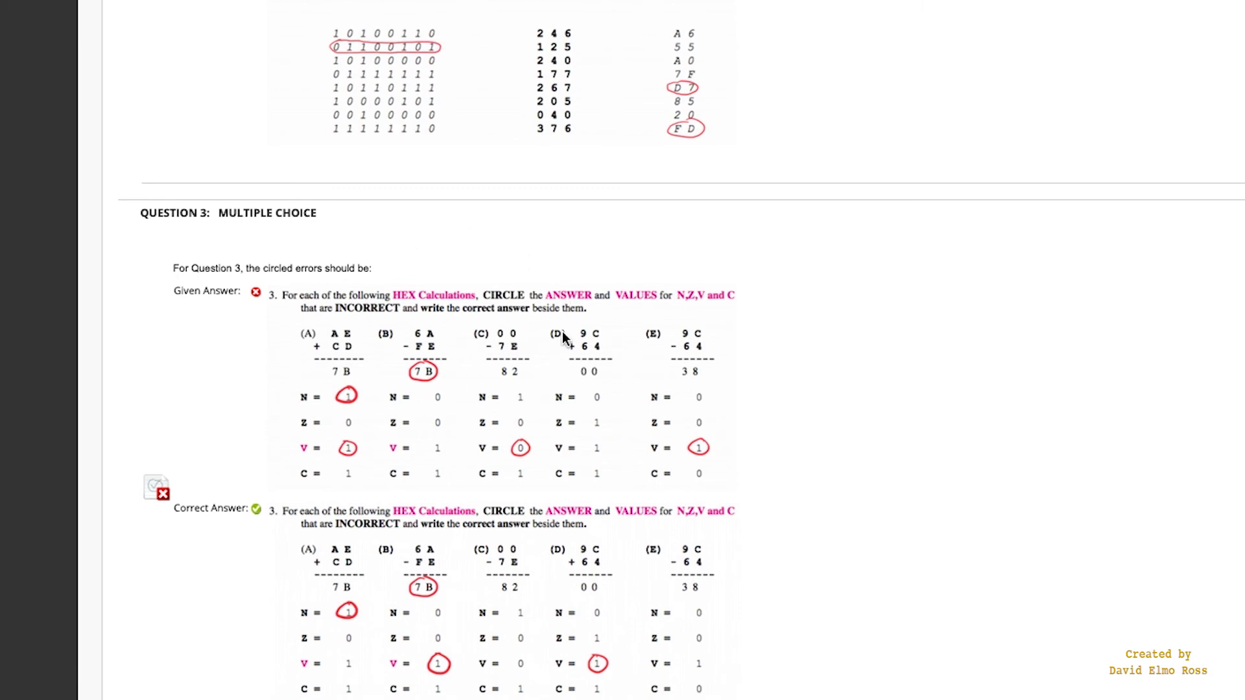
scroll(563, 338, down, 4)
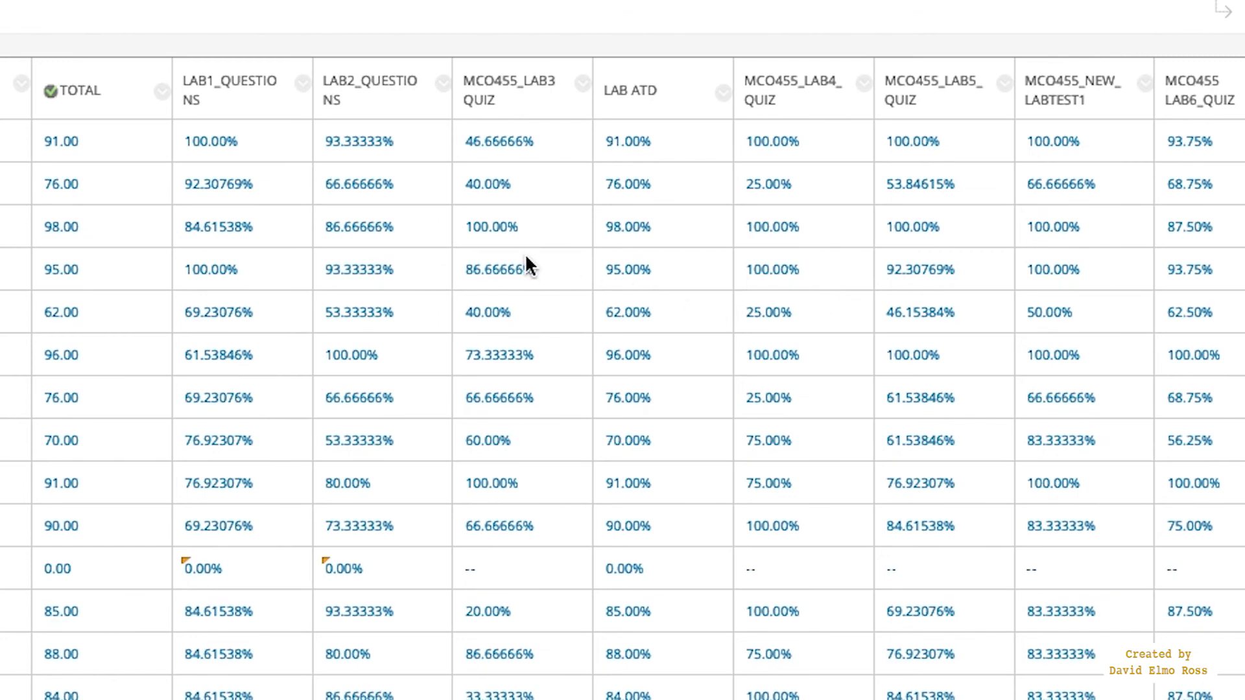
Change the LAB1_QUESTIONS column's primary display from Score to Percentage
click(303, 84)
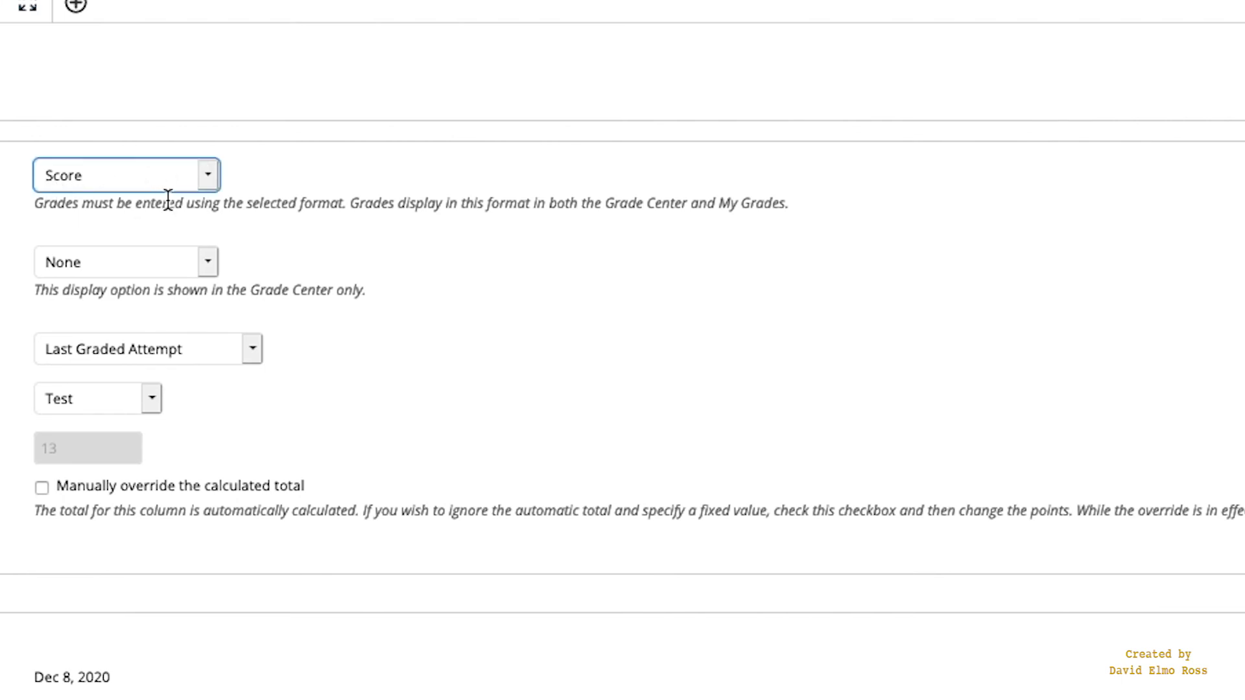
click(208, 183)
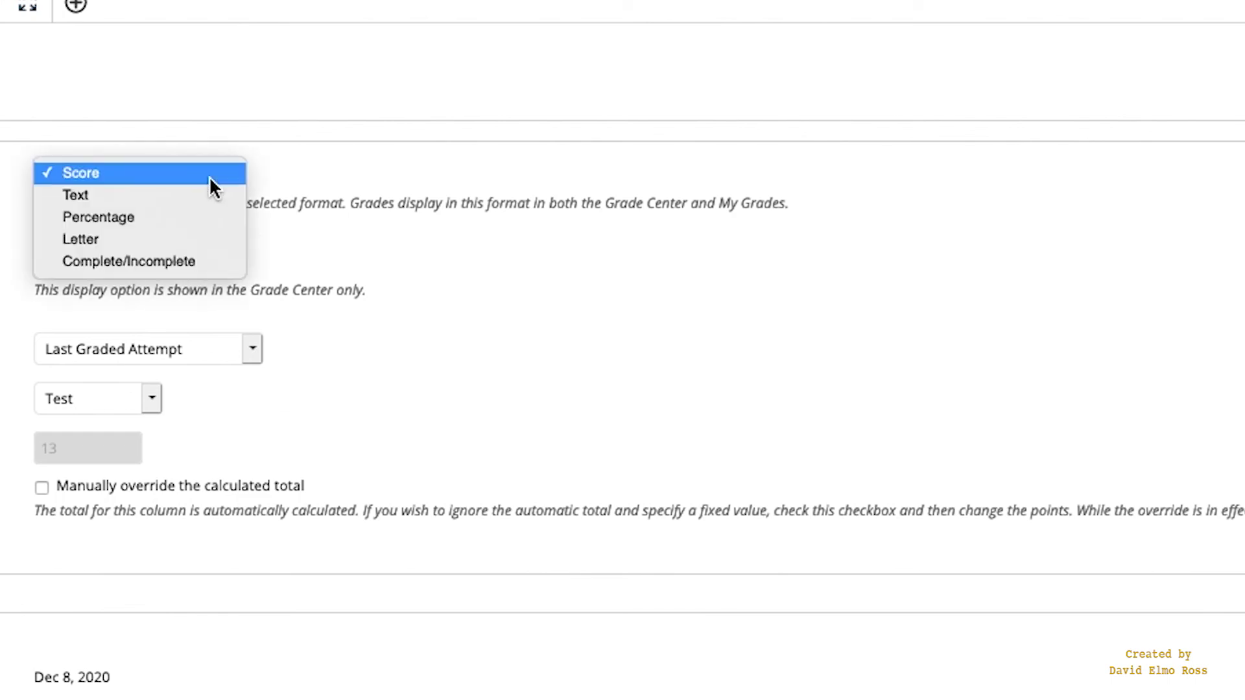
click(207, 218)
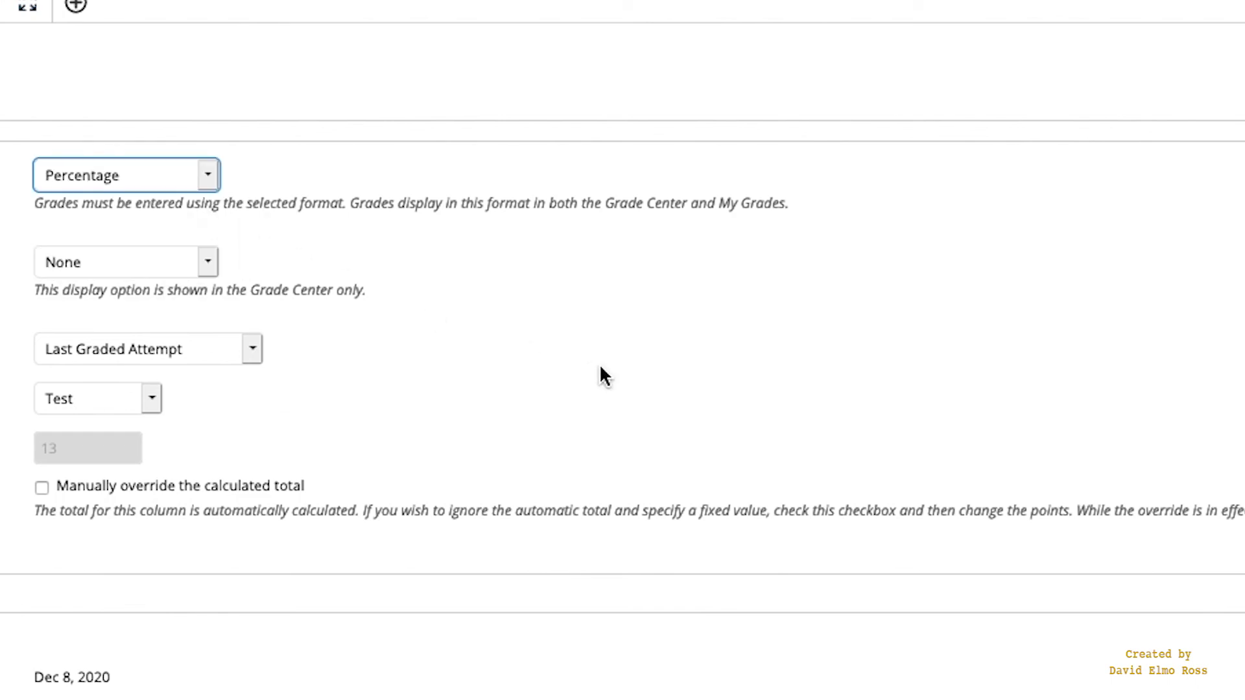